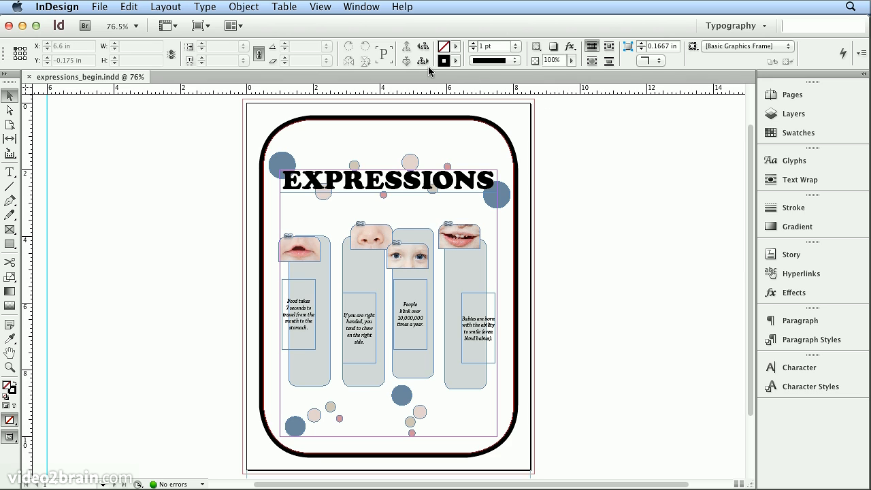
Show the Align and Pathfinder panels, dock them below Character Styles, and expand Align
click(363, 8)
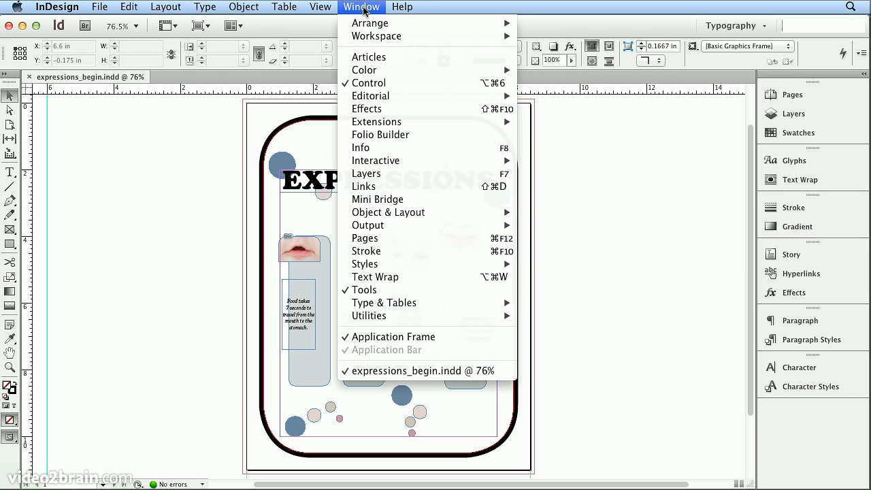
mouse_move(405, 215)
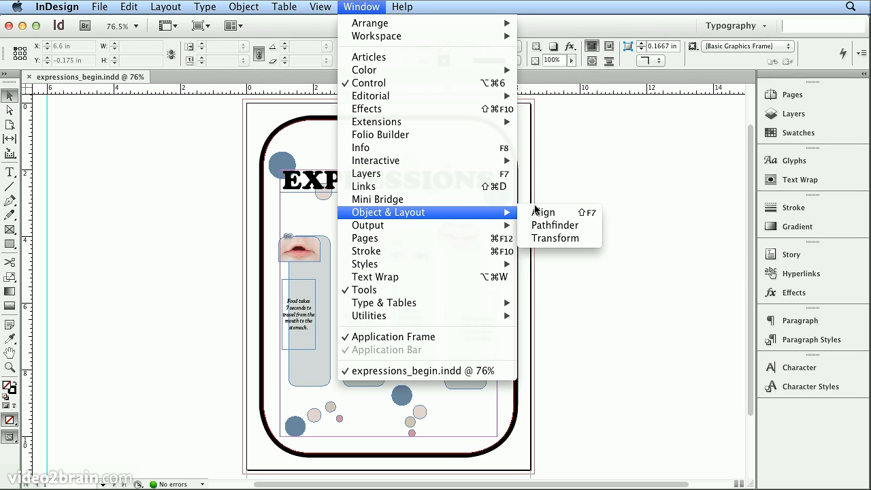
click(535, 213)
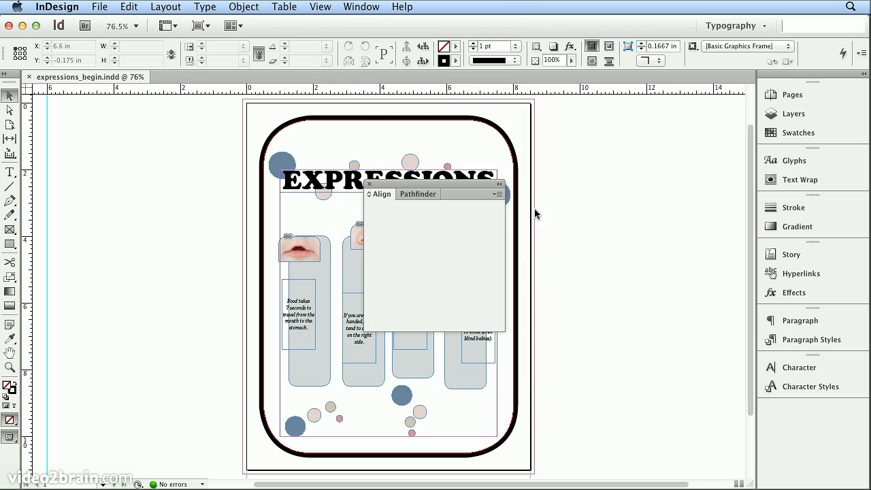
drag(403, 186, 787, 407)
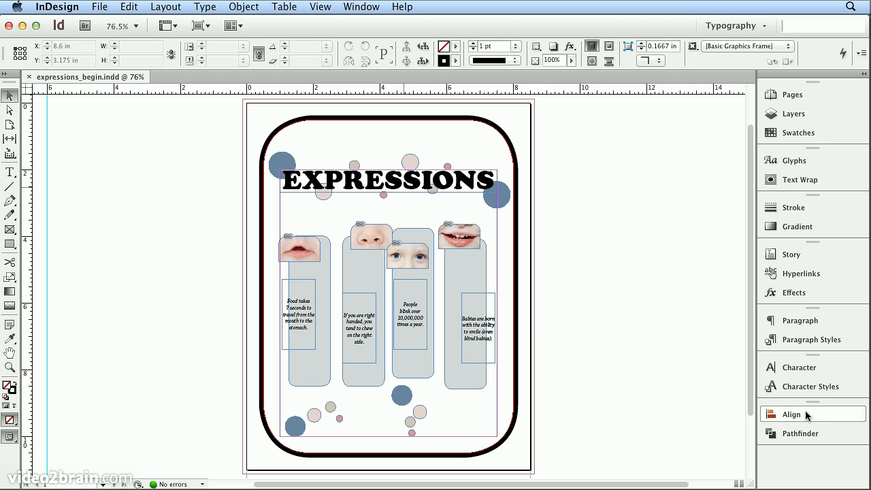
click(793, 415)
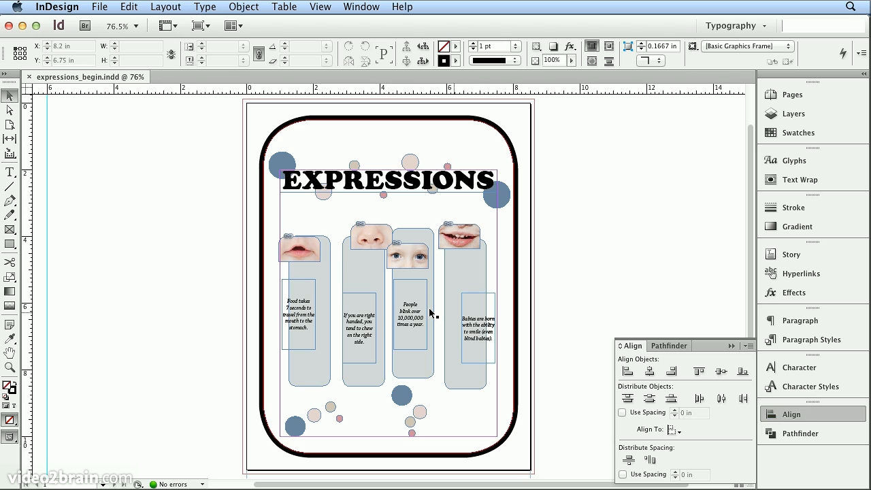
Align the top edges of the four face photos and the four gray columns
drag(231, 222, 504, 268)
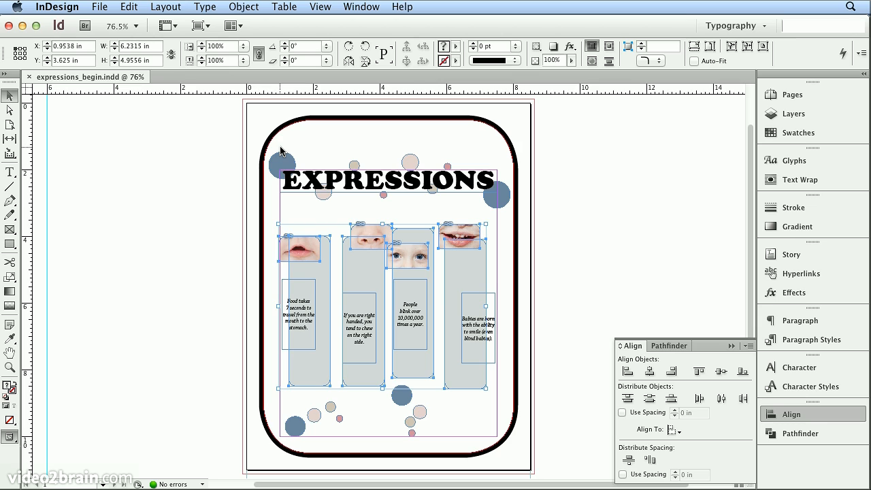
click(701, 371)
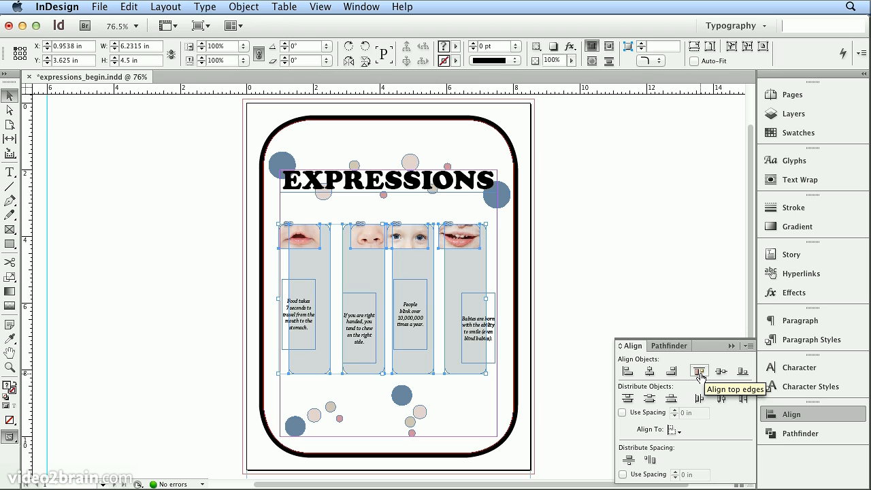
Align the horizontal centers of each face photo and its gray column, one pair at a time
drag(293, 213, 309, 237)
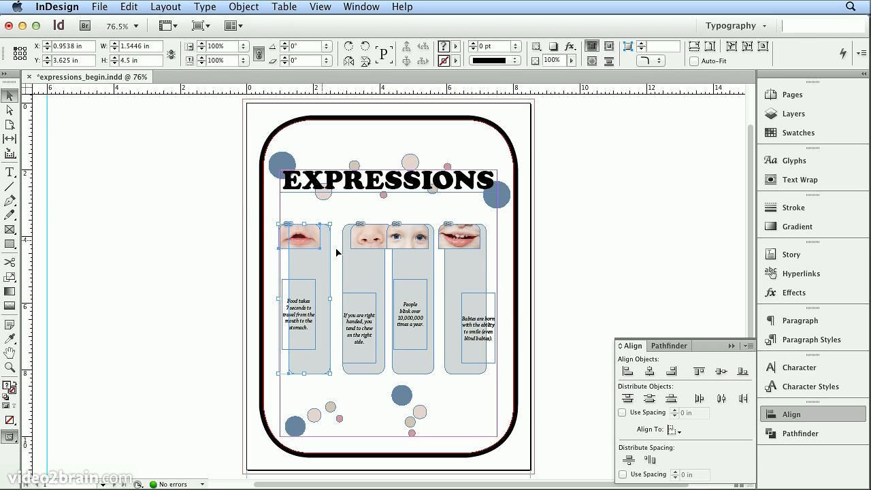
click(650, 371)
drag(336, 218, 372, 256)
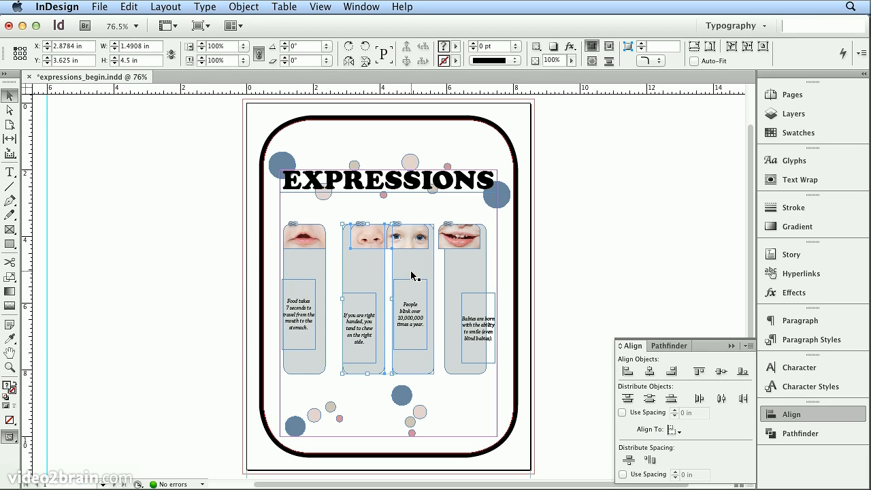
click(650, 371)
drag(413, 211, 428, 240)
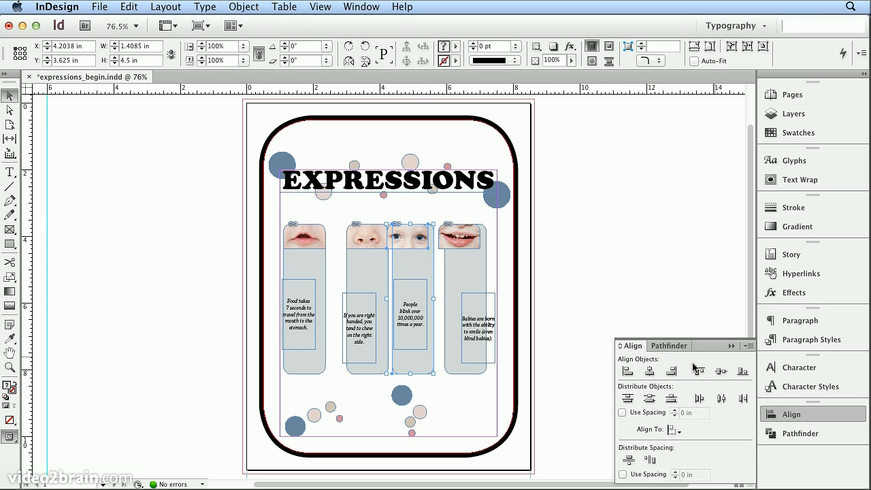
click(650, 372)
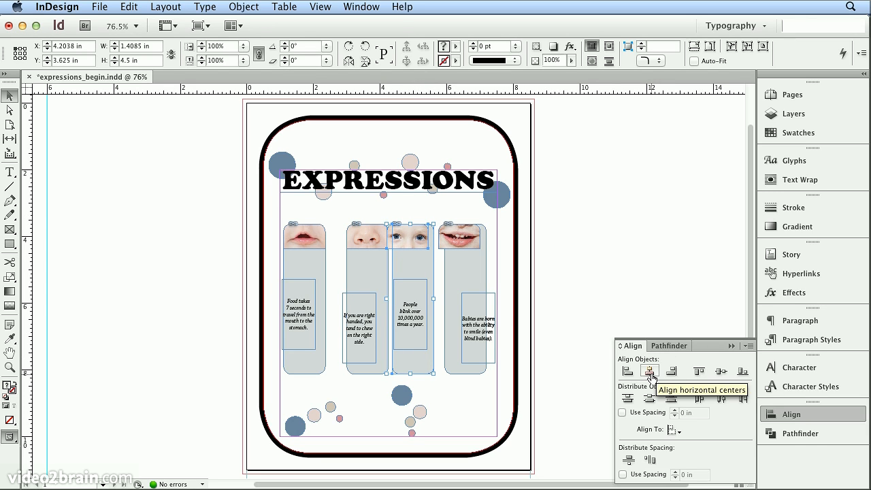
drag(444, 213, 478, 257)
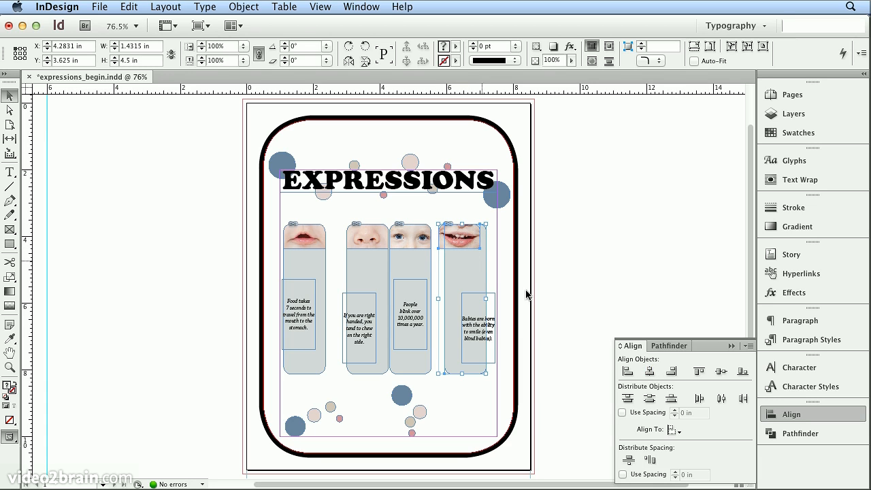
click(646, 374)
click(645, 377)
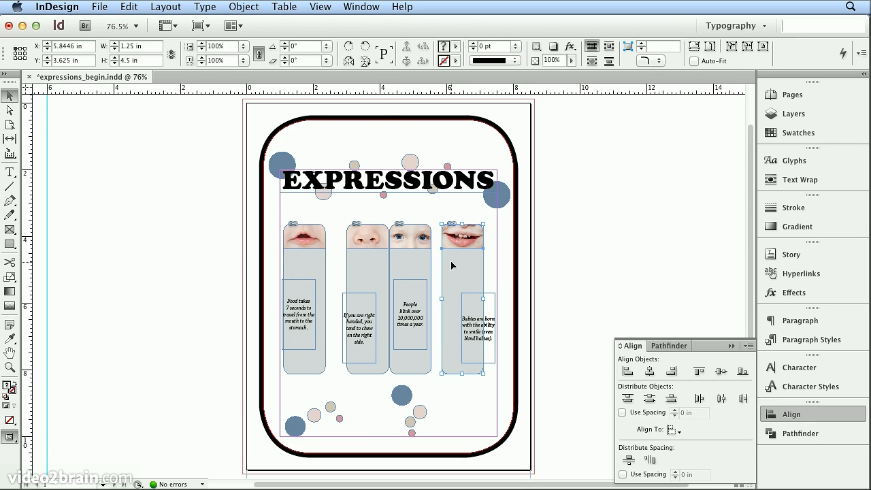
Group the smiling-mouth photo with its gray column, and the eyes photo with its gray column
click(243, 6)
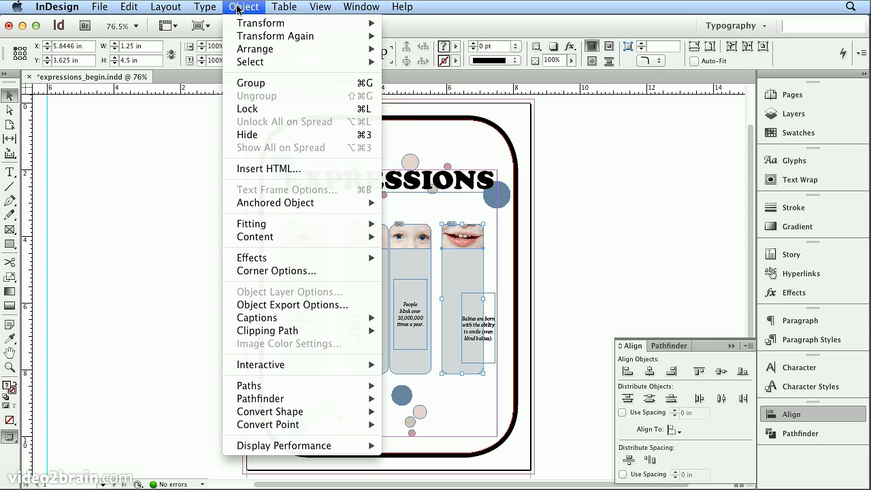
click(245, 83)
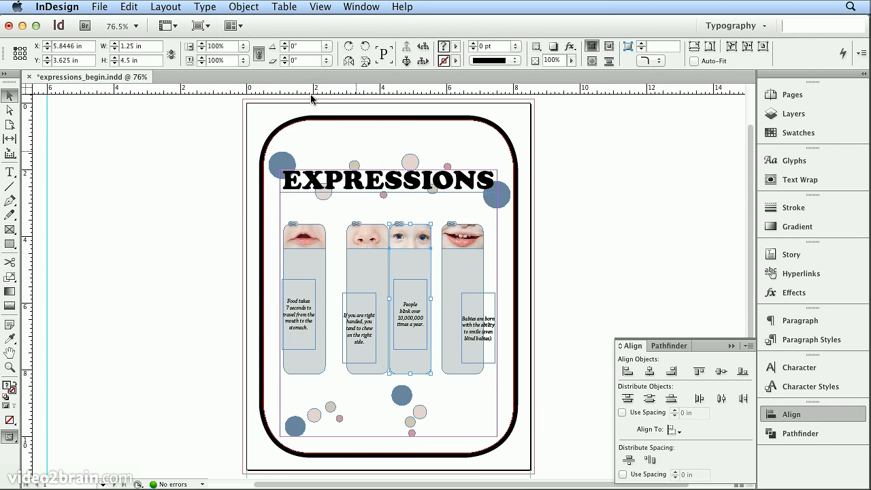
click(243, 6)
click(267, 84)
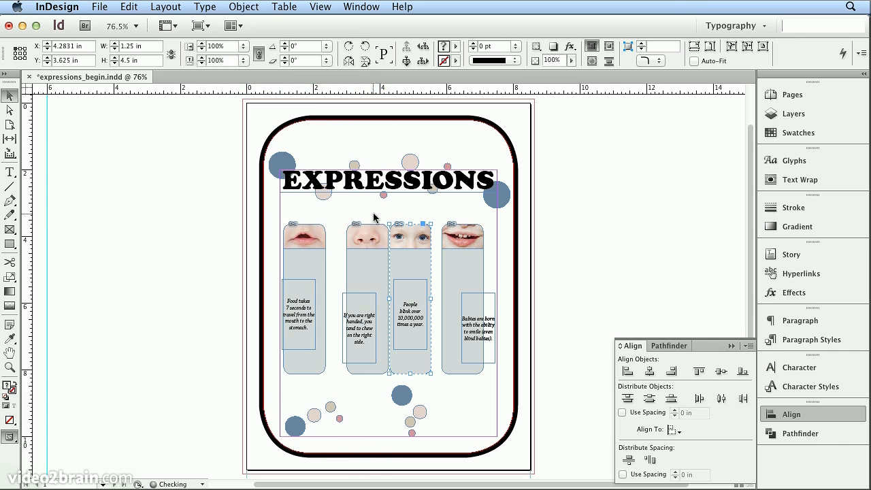
Group the nose photo with its gray column, and the first mouth photo with its gray column
key(shift+super+a)
click(244, 7)
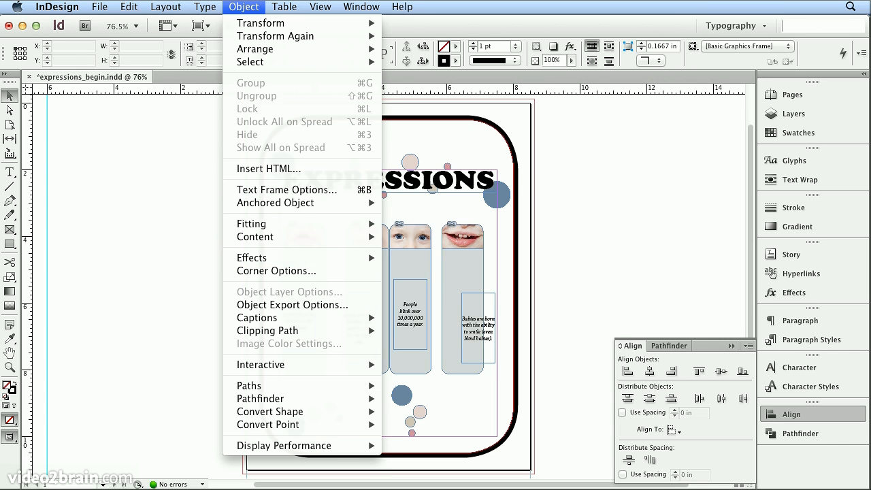
key(Escape)
click(379, 261)
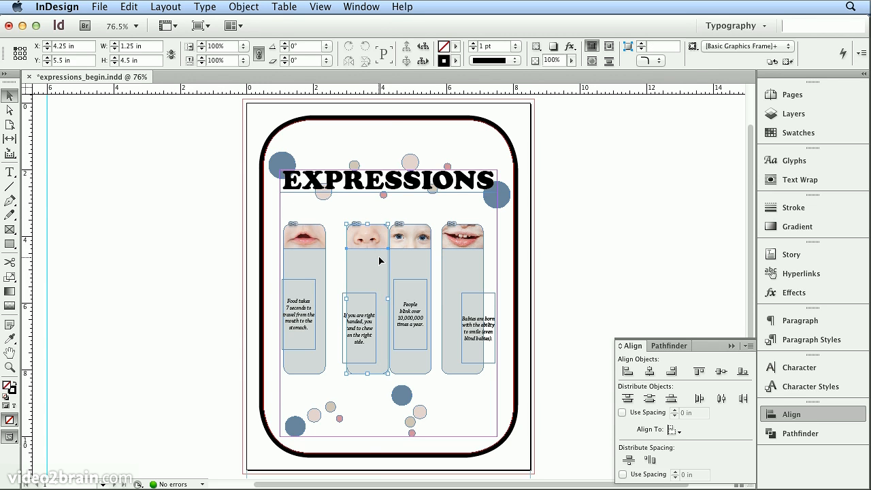
click(243, 6)
click(252, 84)
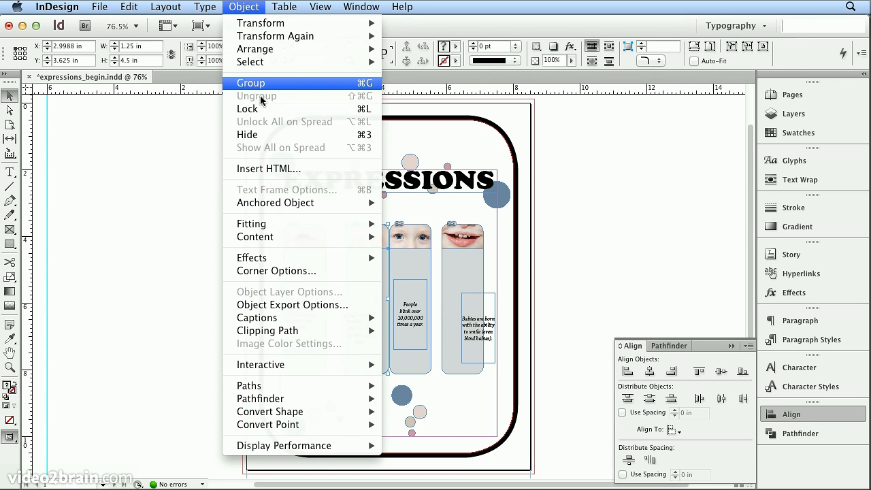
drag(311, 211, 316, 248)
click(244, 7)
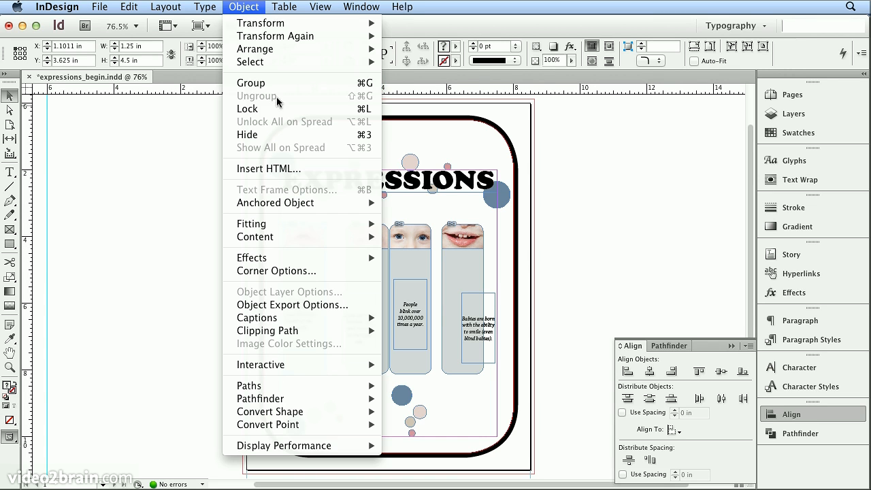
click(276, 89)
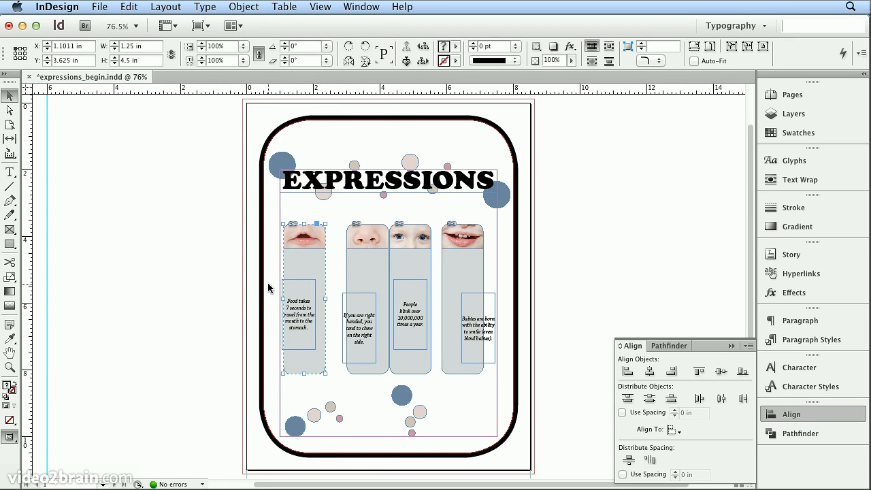
Center the "Food takes 7 seconds" text frame horizontally and vertically with the first mouth column, and group them
double_click(297, 316)
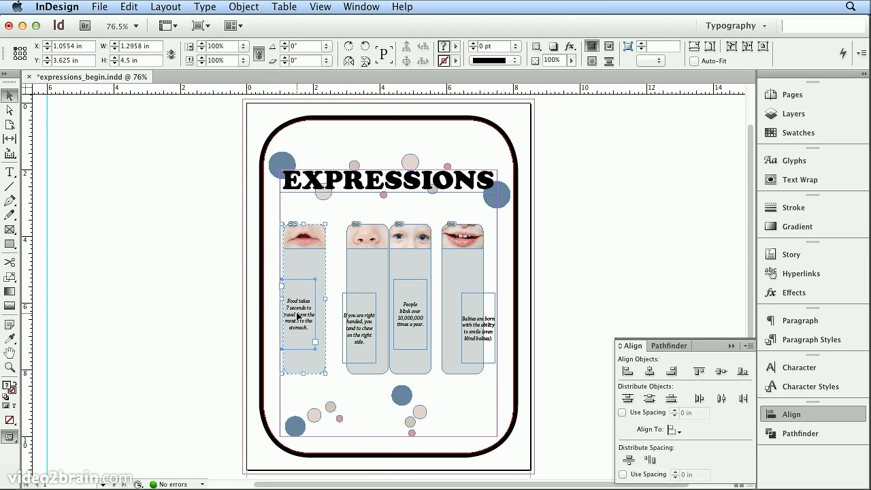
click(649, 371)
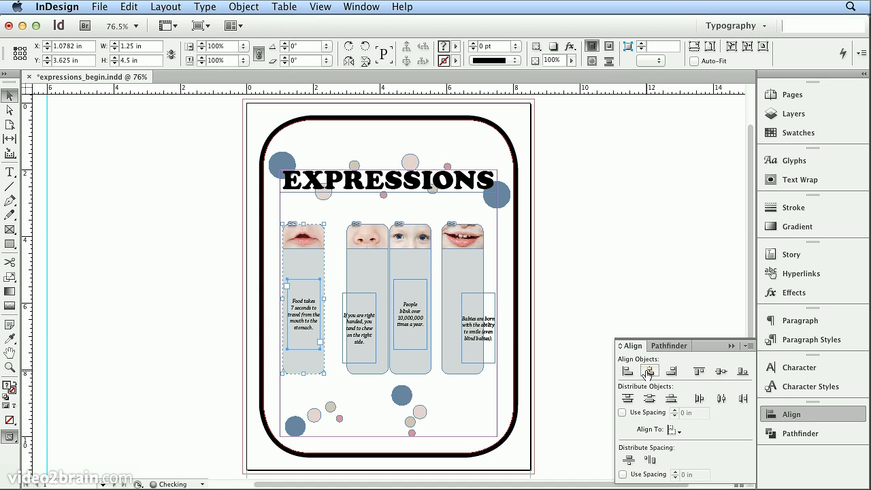
click(724, 373)
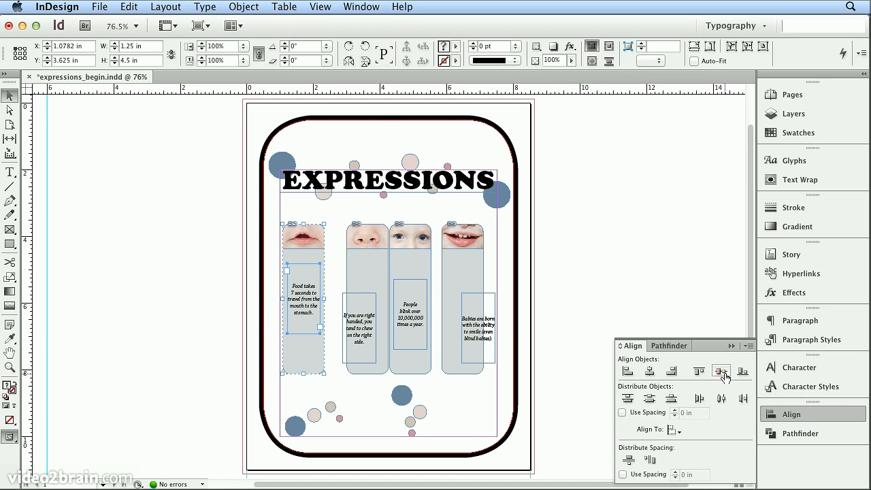
click(244, 6)
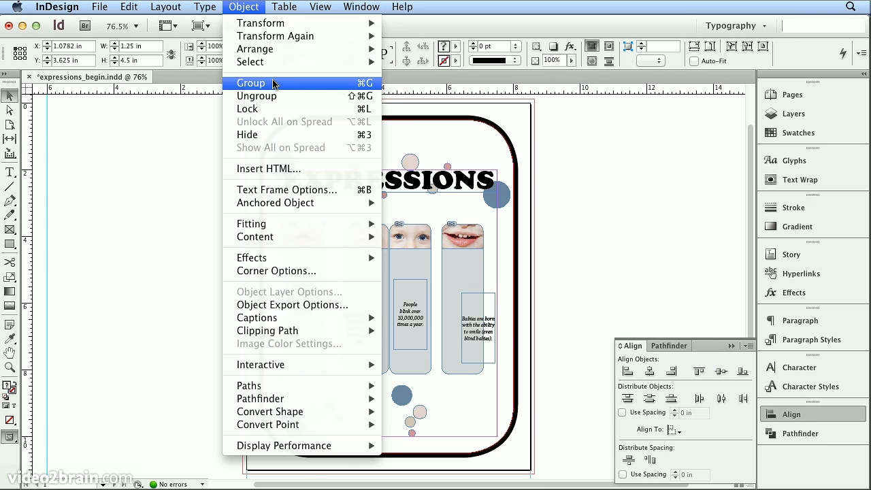
click(274, 83)
Align the horizontal and vertical centers of the "If you are right handed" text frame and the nose column
drag(335, 203, 356, 310)
click(651, 371)
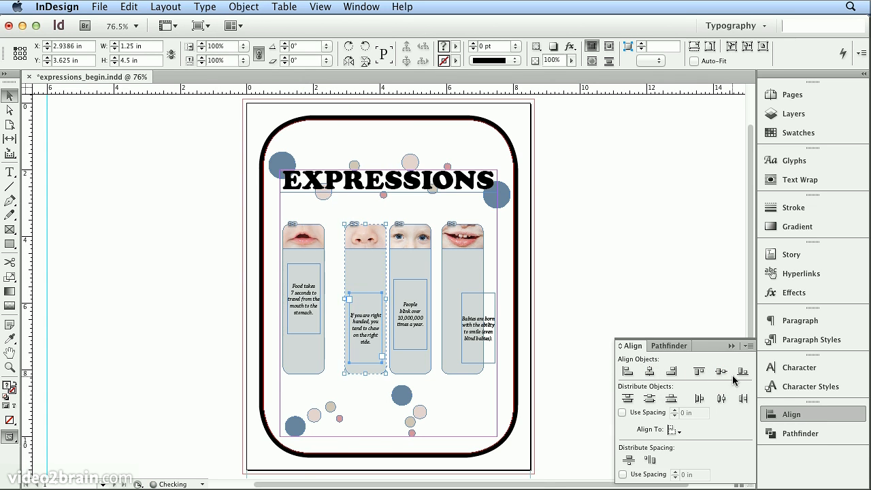
click(723, 372)
Align the vertical centers of the "People blink" text frame and the eyes column, and group them
drag(409, 212, 415, 335)
click(723, 373)
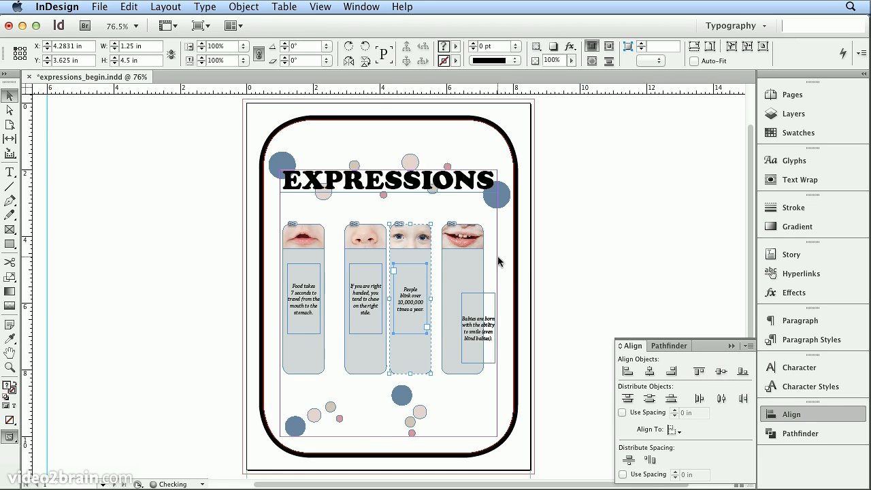
click(243, 7)
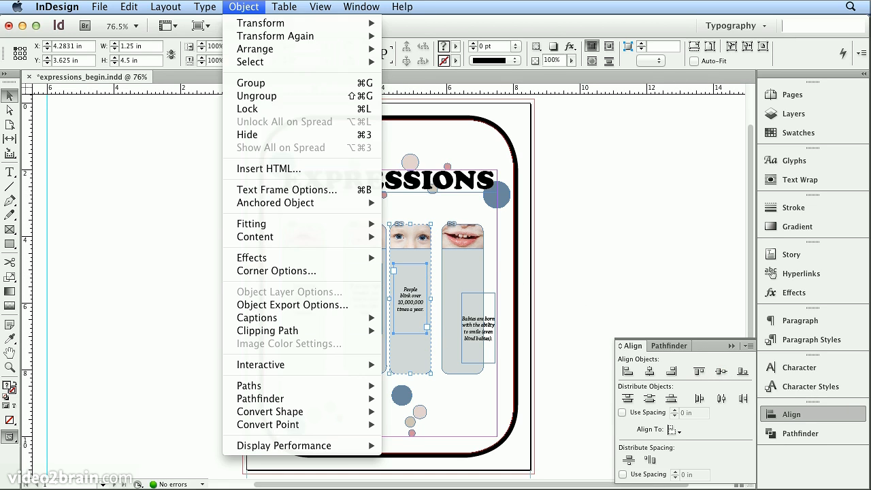
click(251, 83)
Center the "Babies are born" text frame horizontally and vertically with the smiling-mouth column, and group them
drag(468, 216, 480, 312)
click(650, 371)
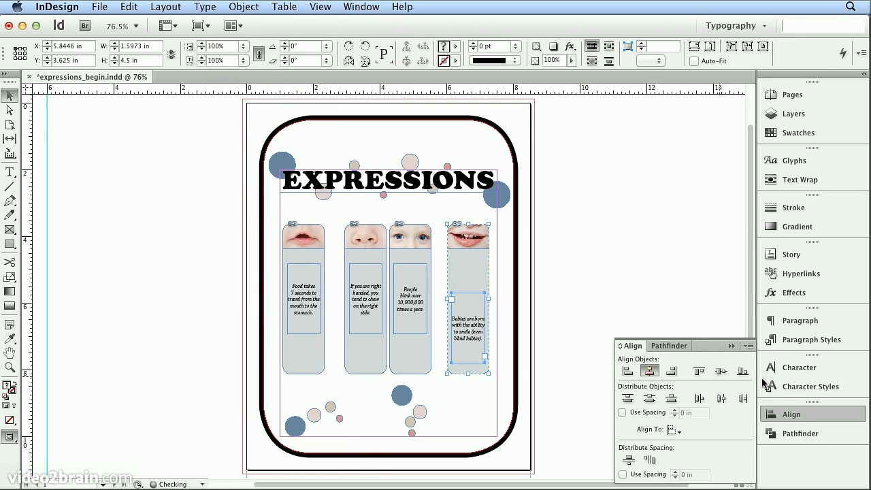
click(721, 371)
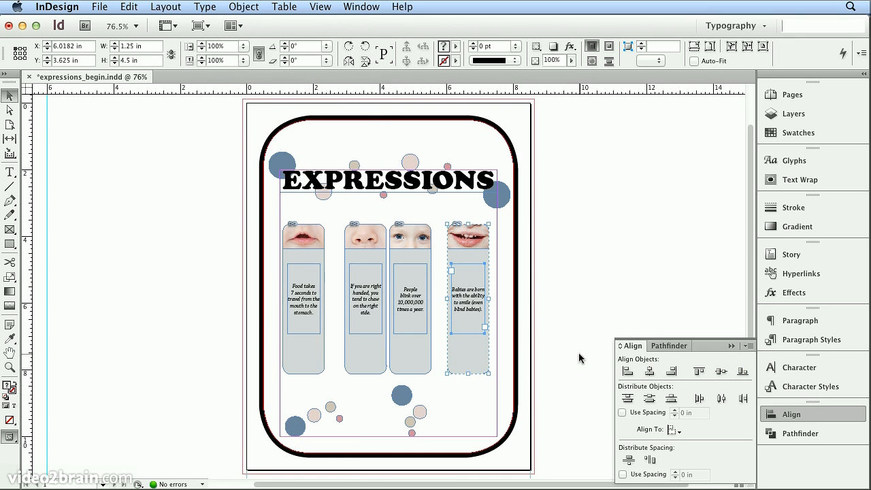
click(244, 7)
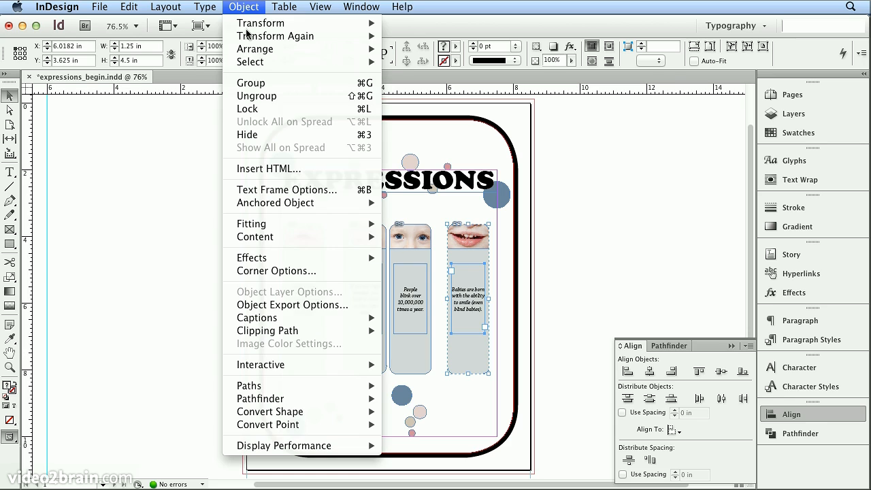
click(248, 86)
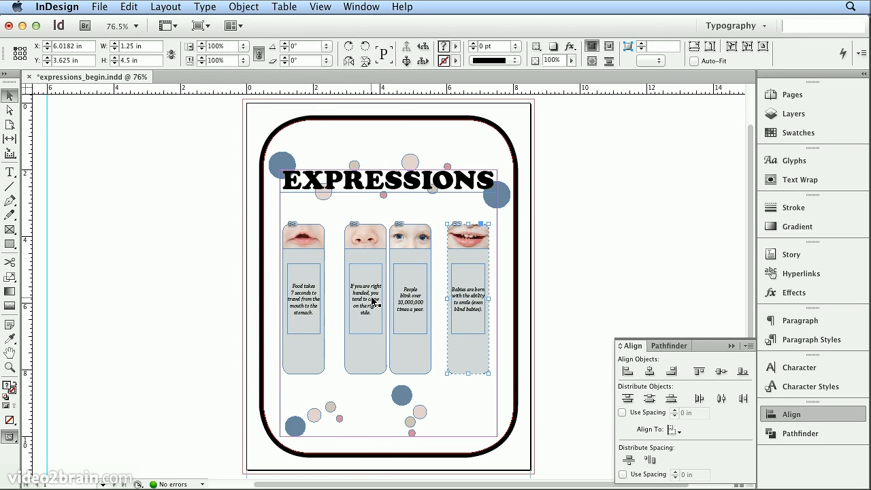
Move the first mouth column to the page's left margin and the smiling-mouth column to the right margin
shift+click(302, 249)
drag(301, 246, 297, 245)
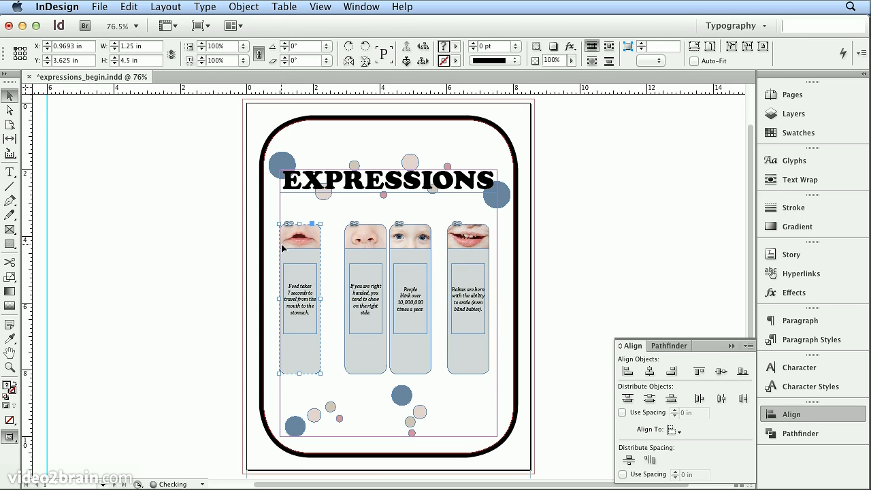
drag(461, 250, 501, 259)
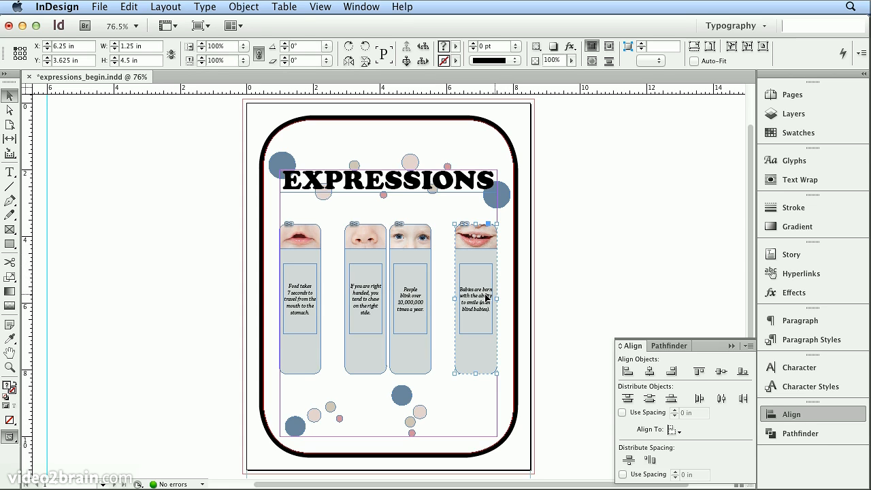
Try to distribute the mouth, nose, eyes and smiling-mouth columns by their horizontal centers, and undo it
drag(310, 263, 509, 301)
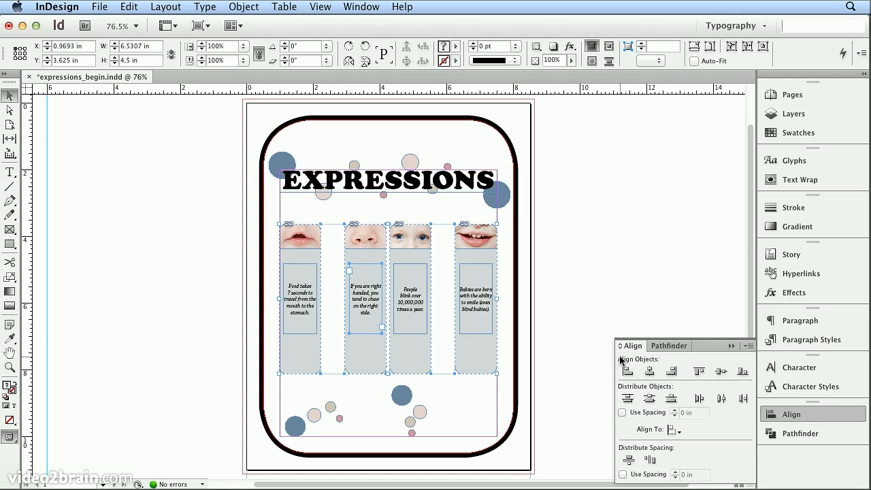
click(719, 400)
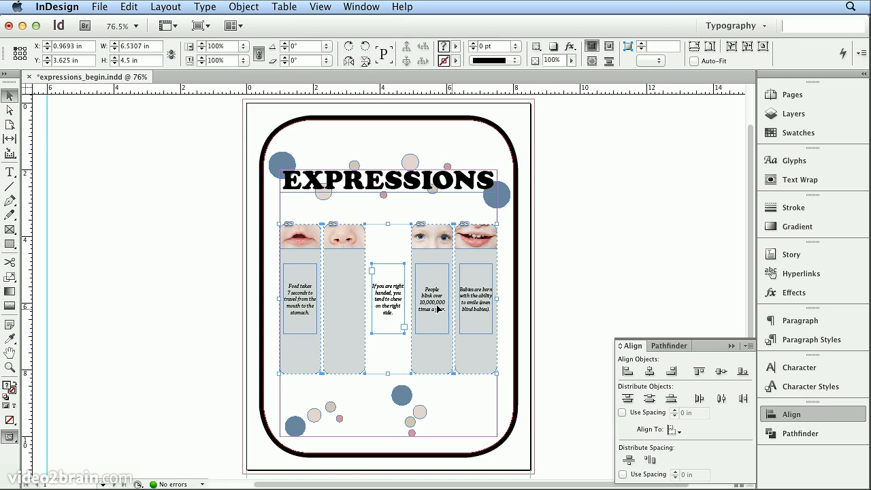
click(131, 7)
click(126, 24)
Group the nose column with its text frame, and distribute all four columns by their horizontal centers
drag(352, 207, 368, 300)
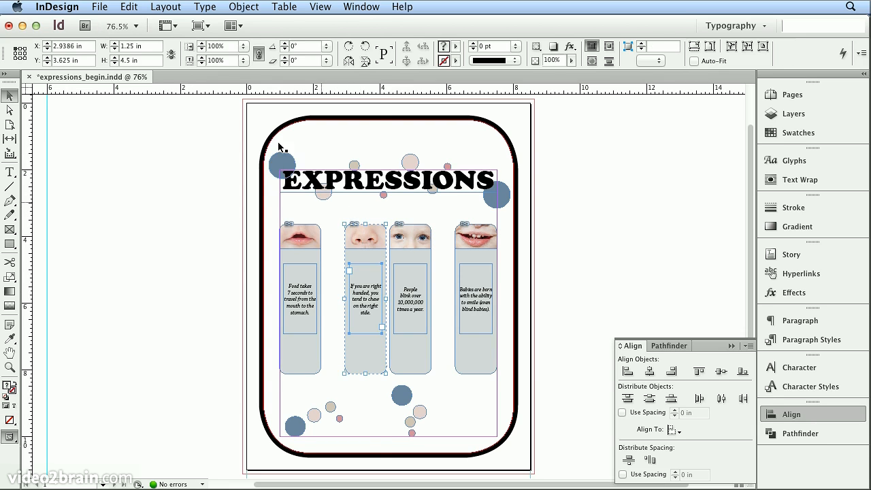
click(243, 7)
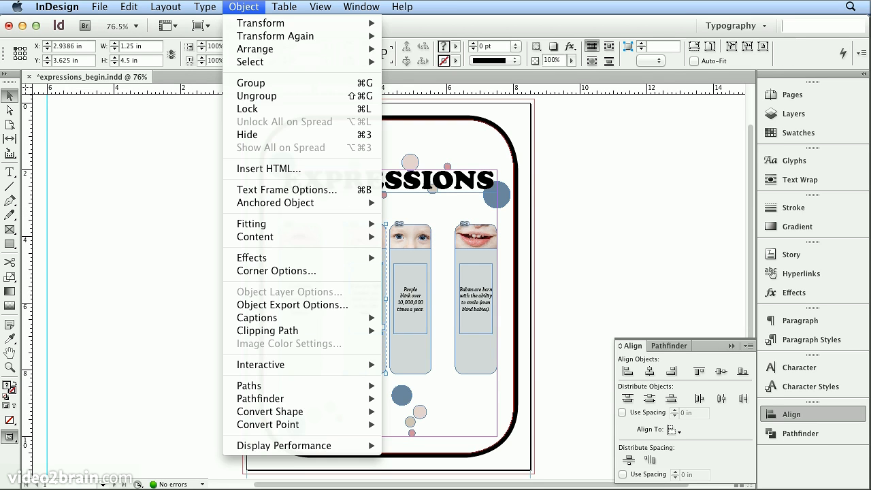
click(257, 85)
drag(249, 262, 489, 300)
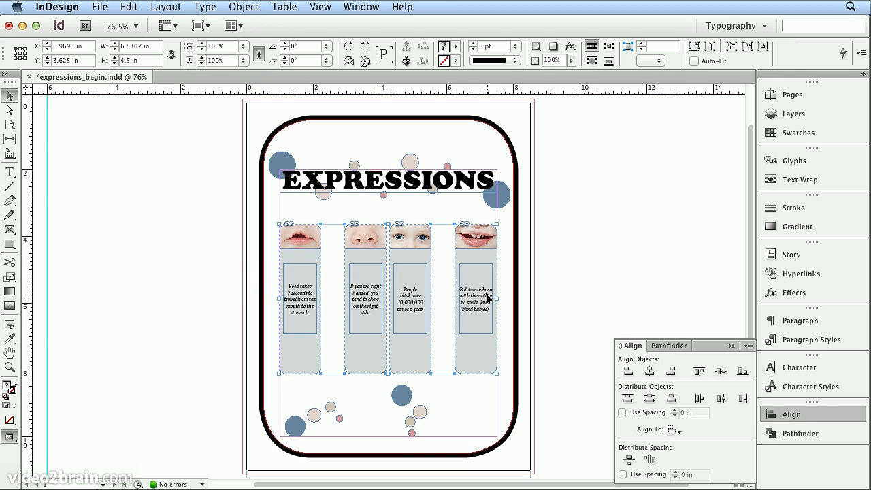
click(720, 400)
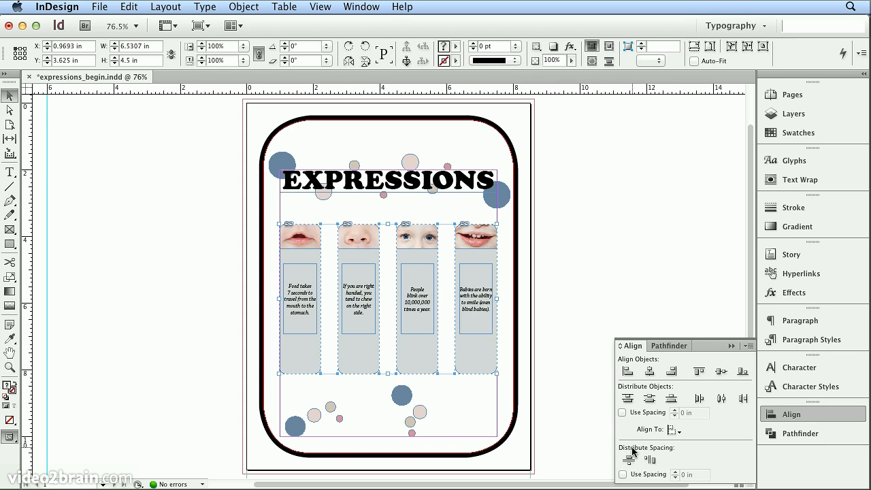
Distribute the horizontal space between the four columns using a fixed spacing of 0.1 in
click(623, 474)
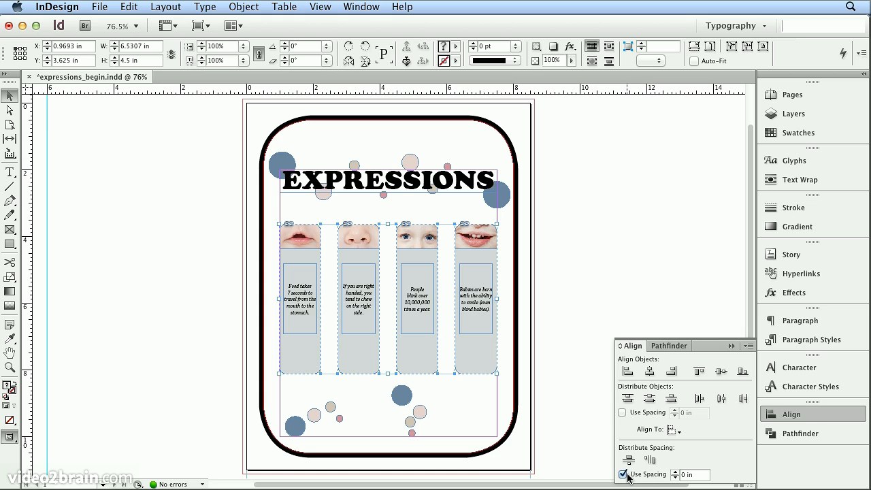
drag(693, 477, 664, 474)
text(1)
click(650, 461)
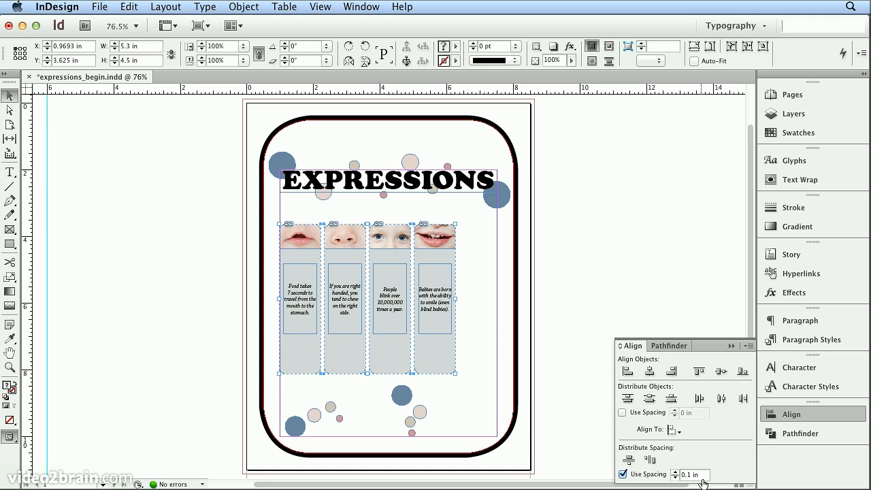
Set the distribute spacing to 0.25 in and reapply it horizontally to the four columns
drag(705, 475, 687, 475)
text(2)
click(650, 461)
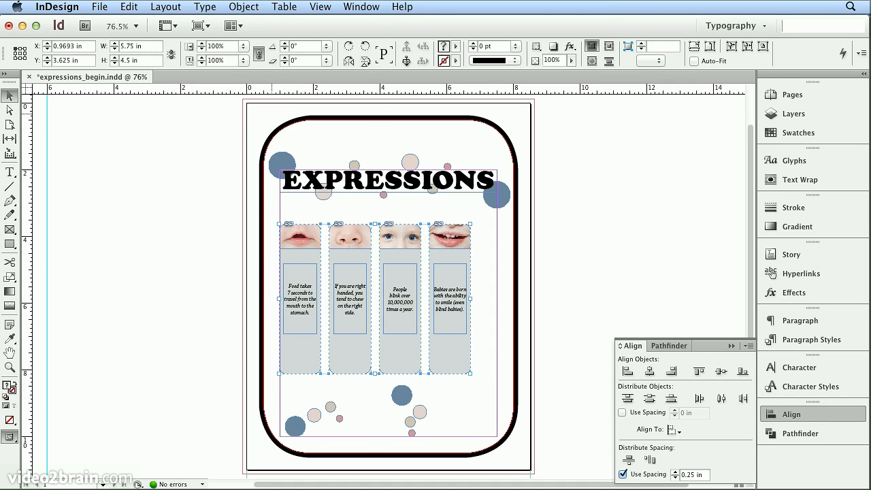
Group the four columns and center the group horizontally and vertically relative to the page
click(244, 6)
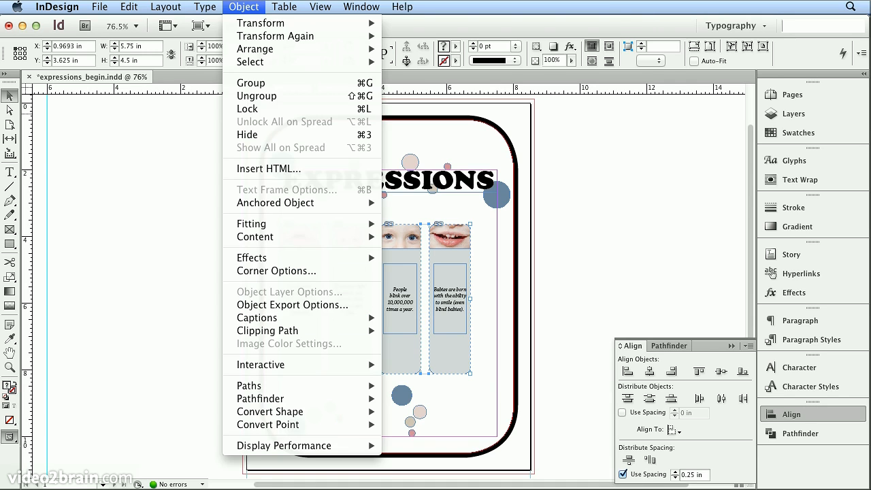
click(264, 86)
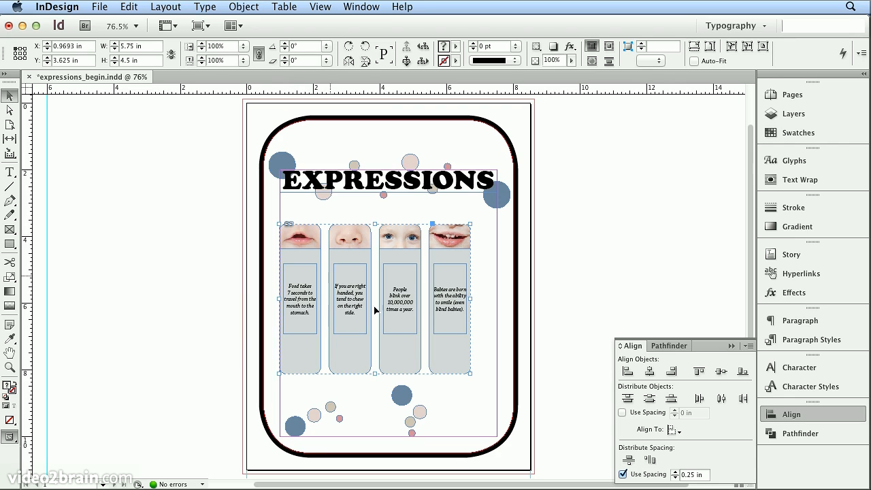
click(671, 431)
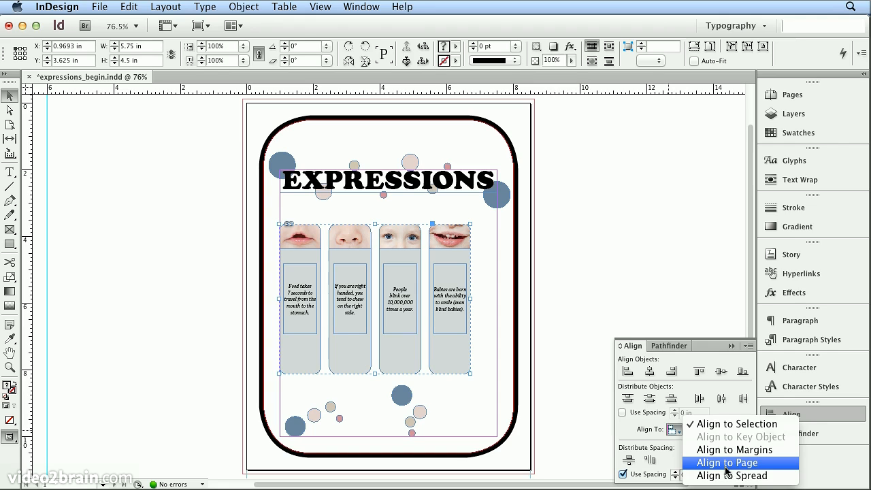
click(727, 463)
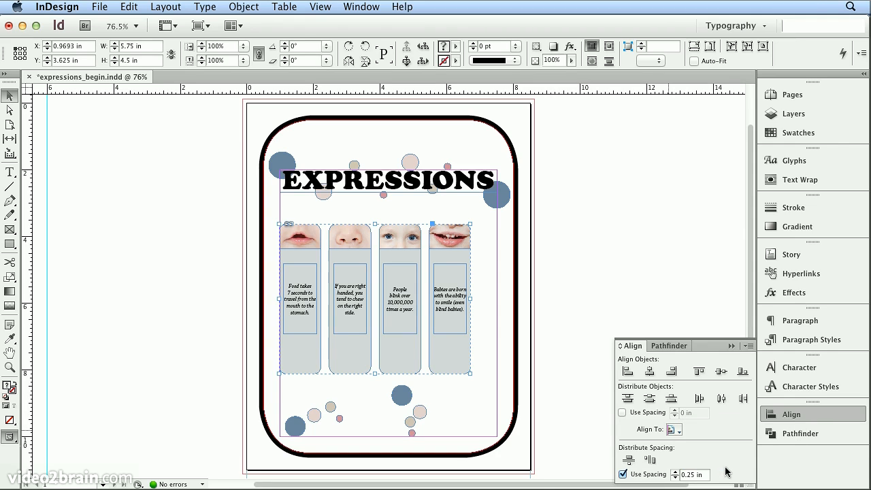
click(650, 372)
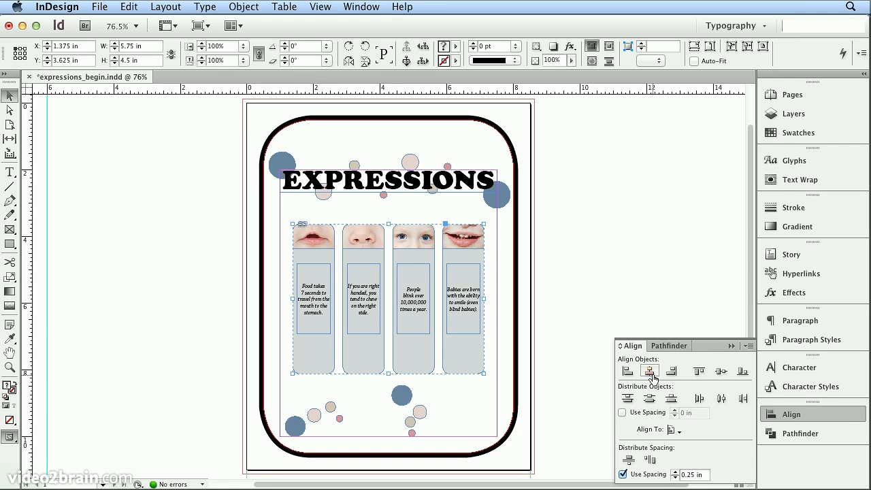
click(719, 371)
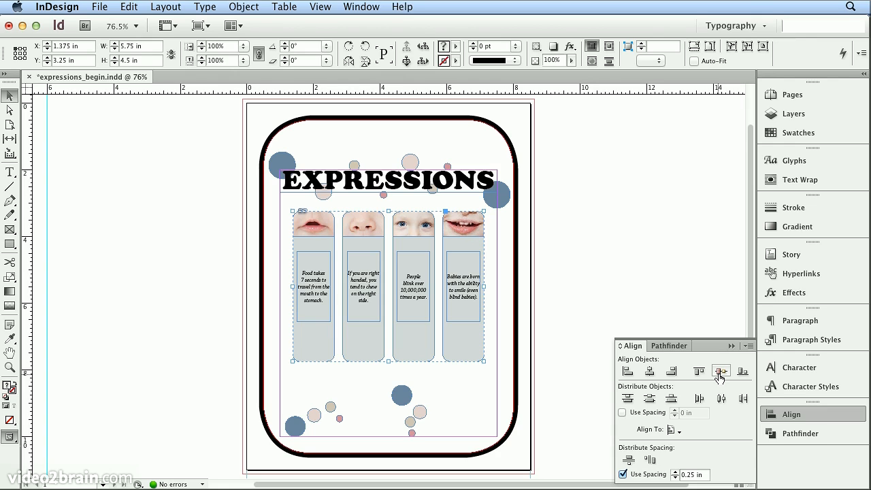
Center the group of four columns vertically relative to the page margins
click(675, 430)
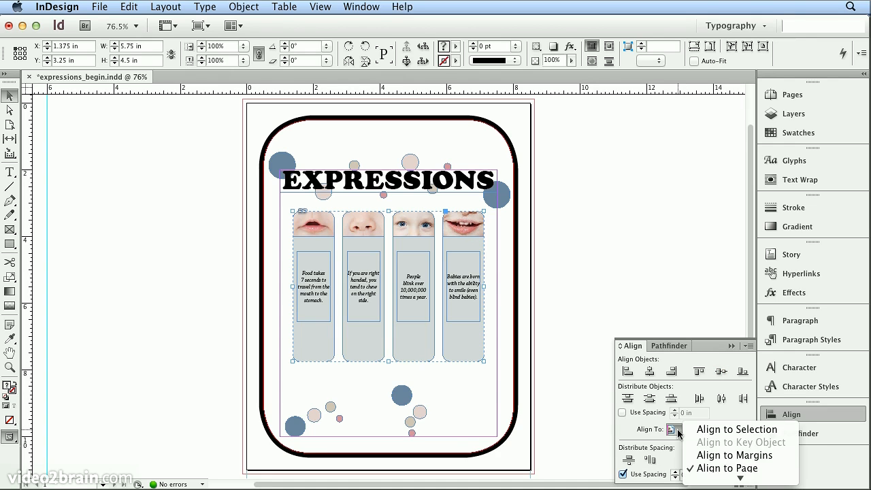
click(701, 456)
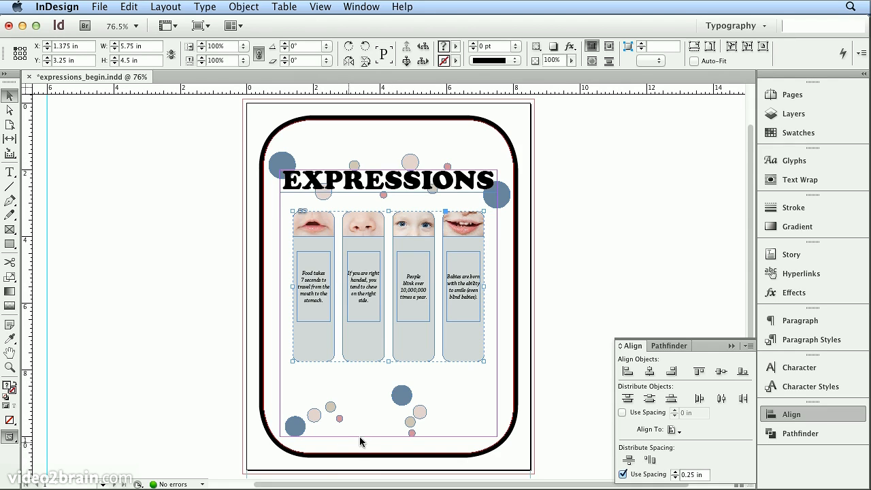
click(721, 371)
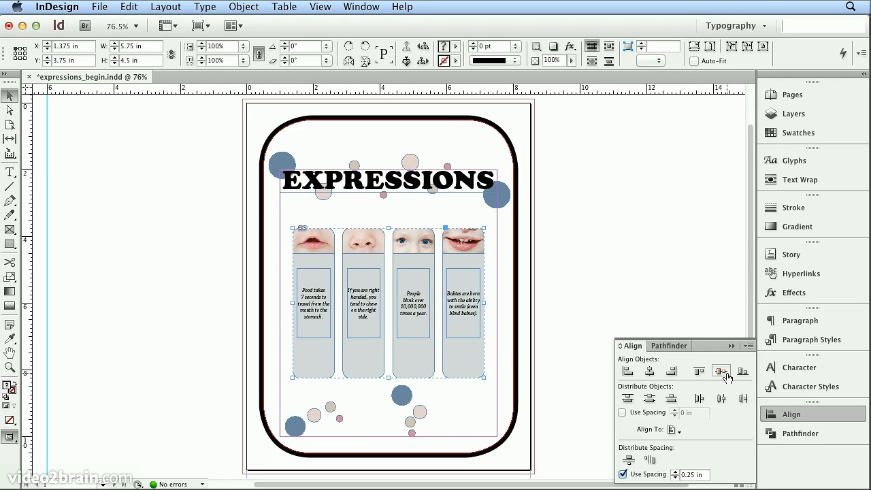
Select the four circles near the poster's lower-left corner, from the large blue one to the small red one
click(298, 425)
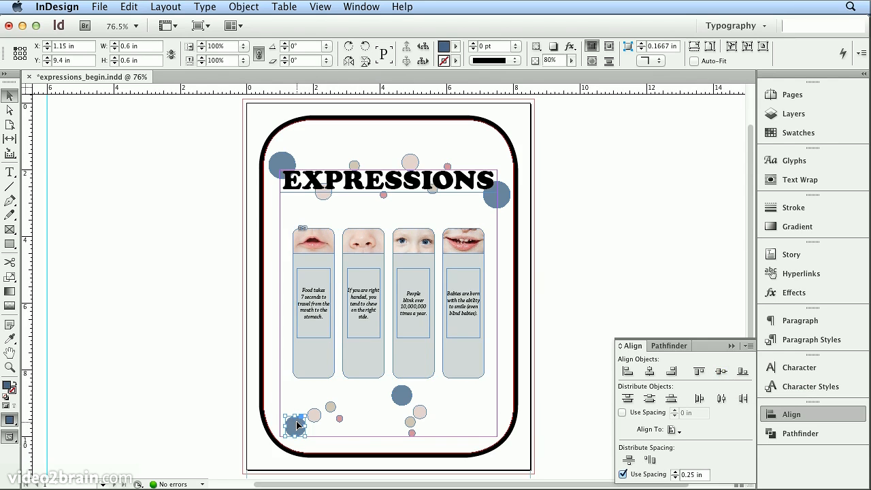
key(super+equal)
key(super+equal)
key(super+equal)
key(super+equal)
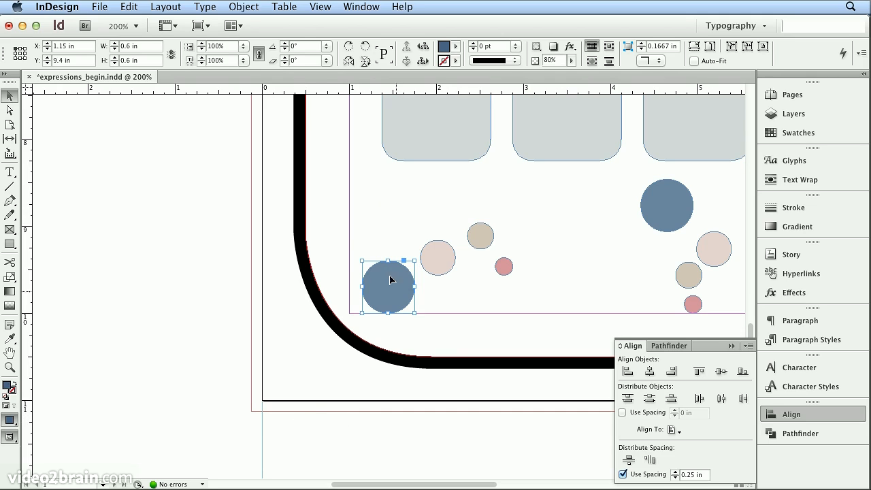
drag(363, 224, 513, 317)
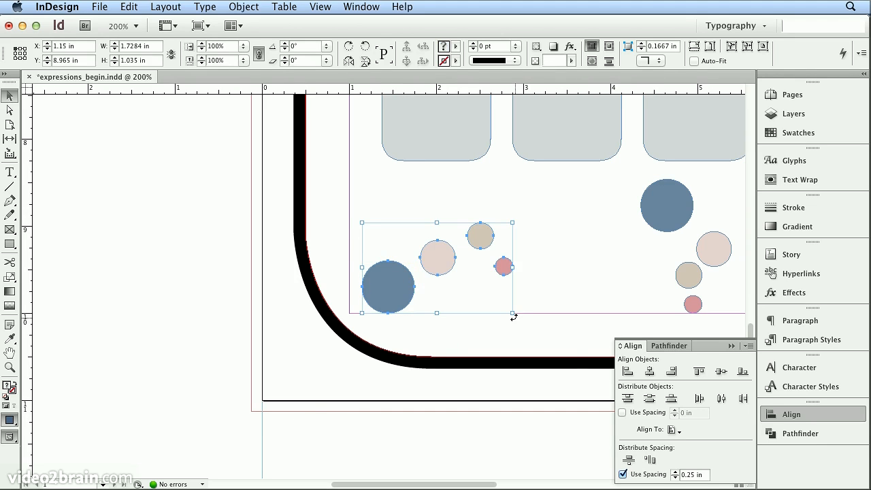
Try to align the vertical centers of the four selected circles relative to the margins, and undo it
click(721, 371)
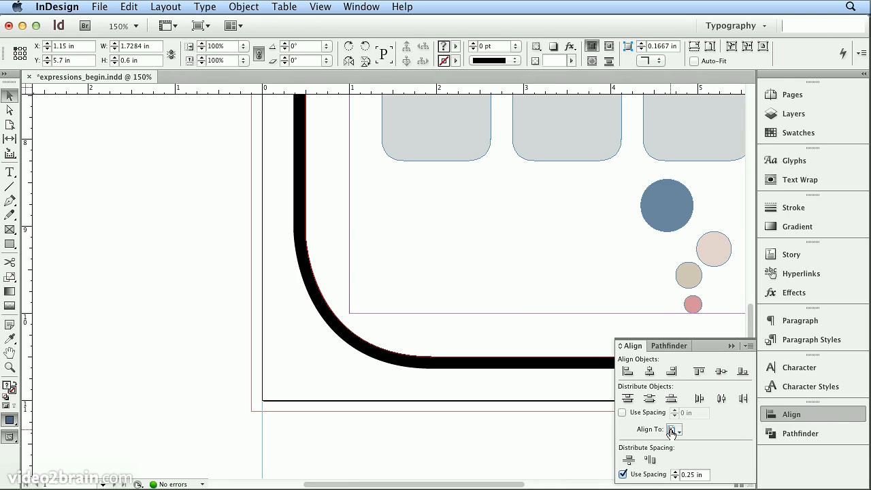
key(super+0)
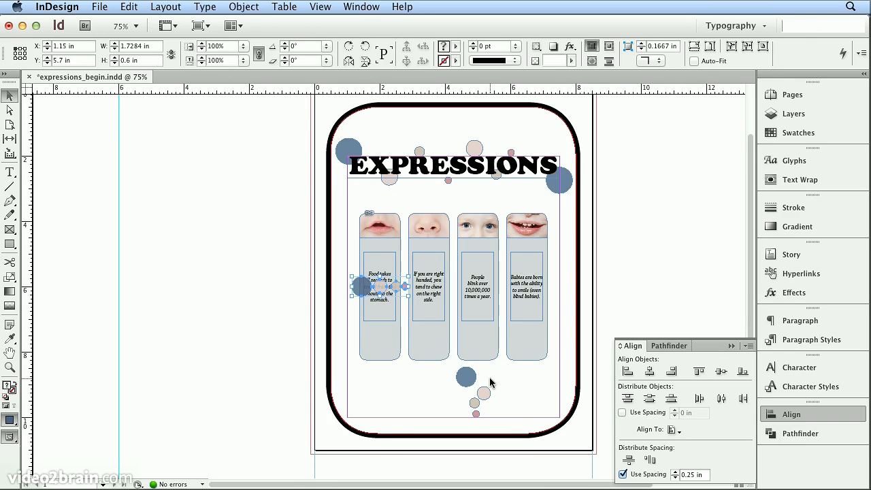
click(129, 7)
click(127, 24)
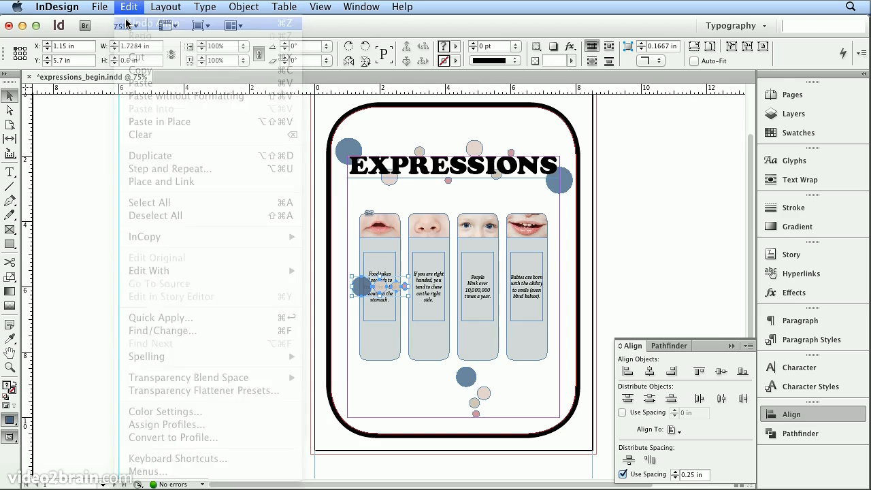
Try to align the vertical centers of the four selected circles relative to the selection, and undo it
click(673, 430)
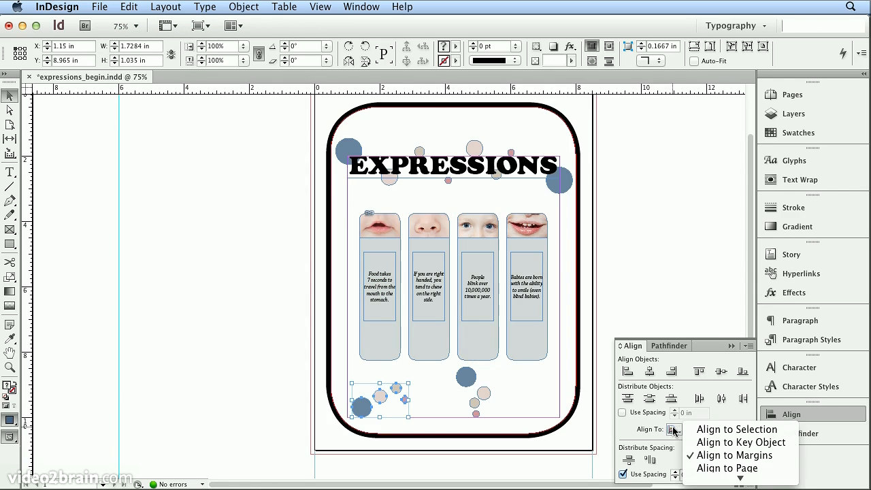
click(710, 430)
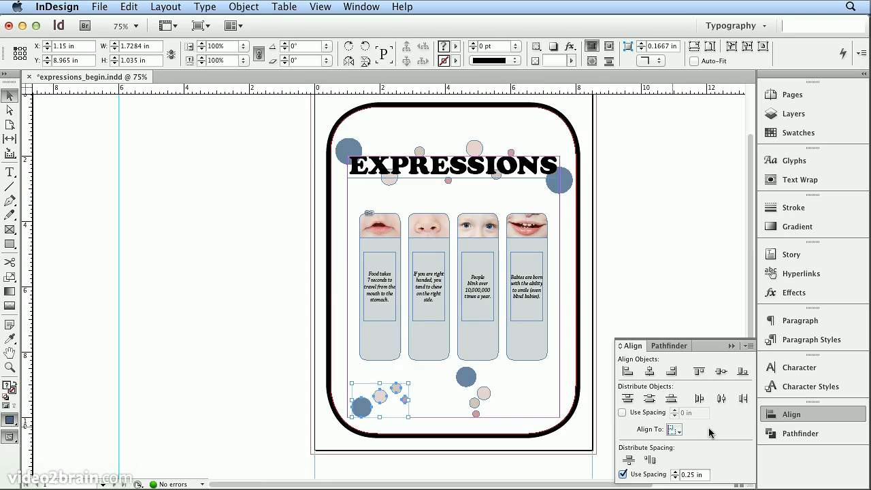
key(super+equal)
key(super+equal)
key(super+equal)
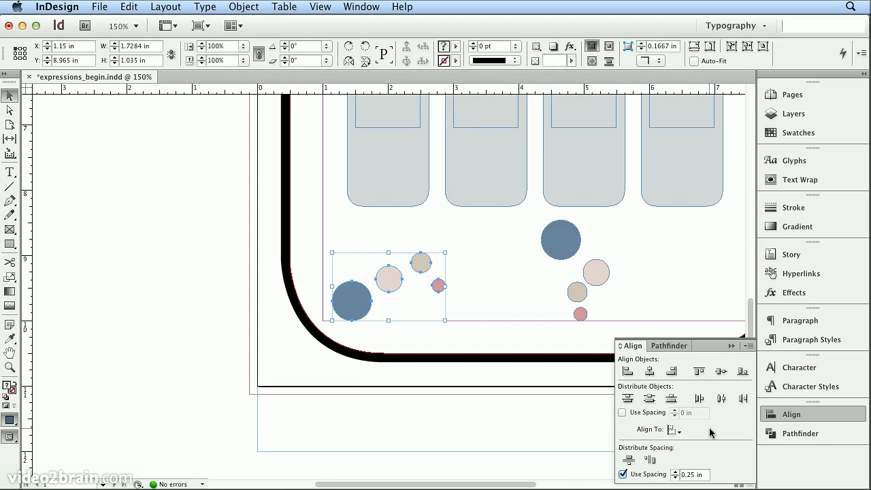
key(super+equal)
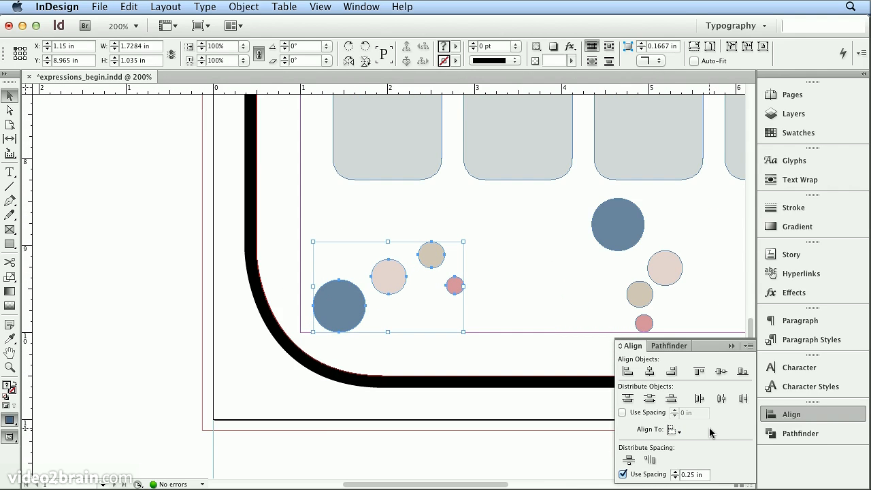
click(719, 371)
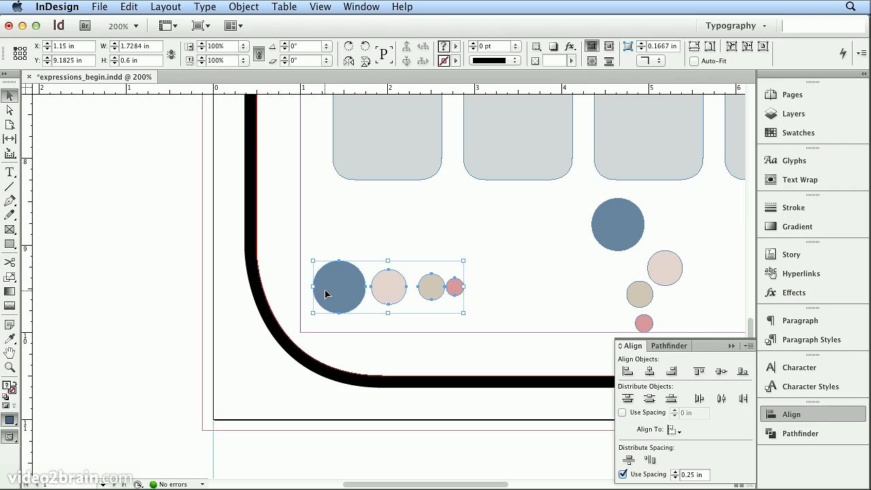
click(129, 6)
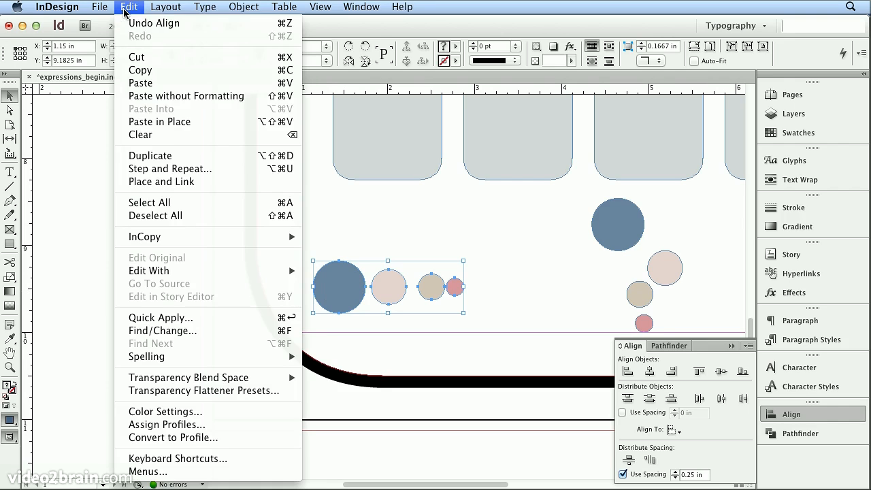
click(127, 24)
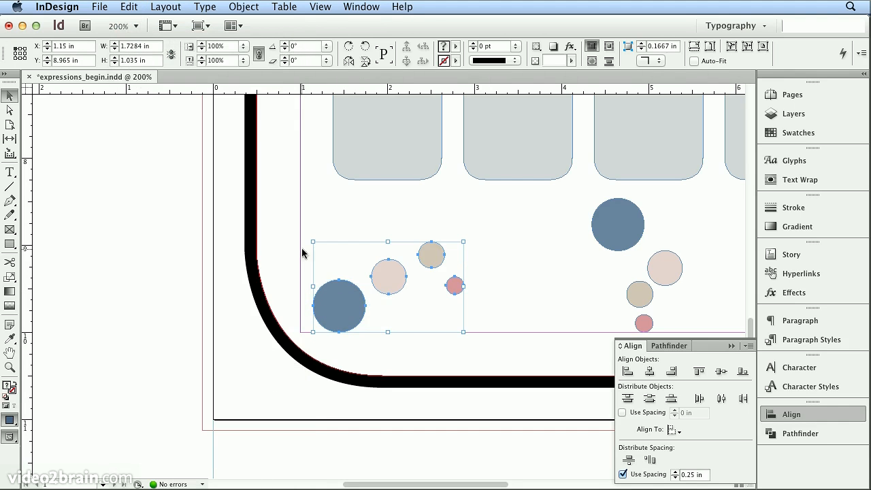
Using the large blue circle as key object, align the four circles' vertical centers and distribute them horizontally with 0 in spacing
click(359, 302)
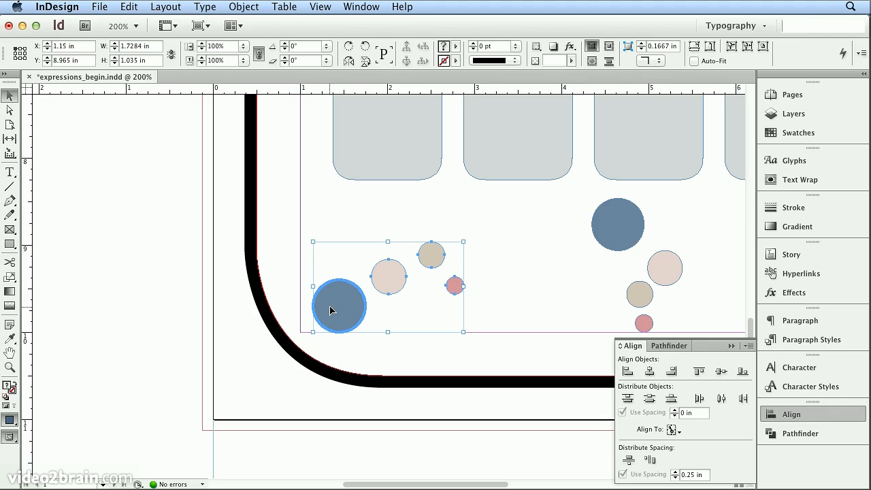
click(720, 371)
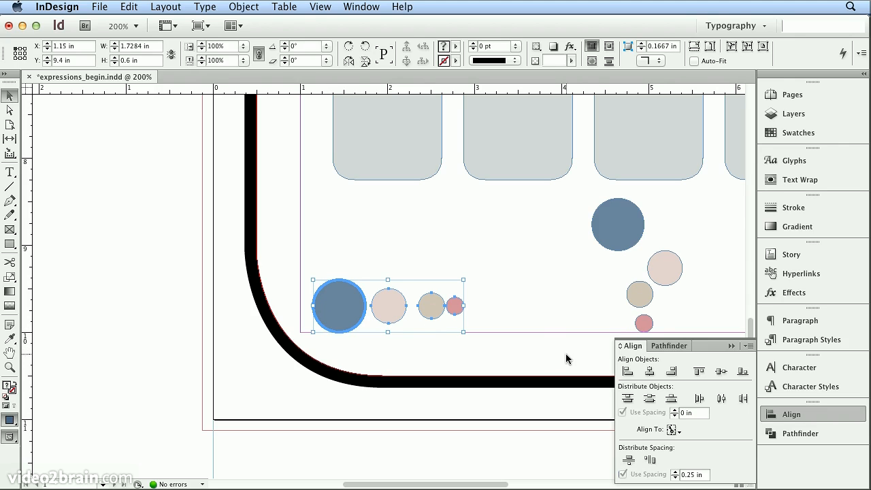
double_click(689, 473)
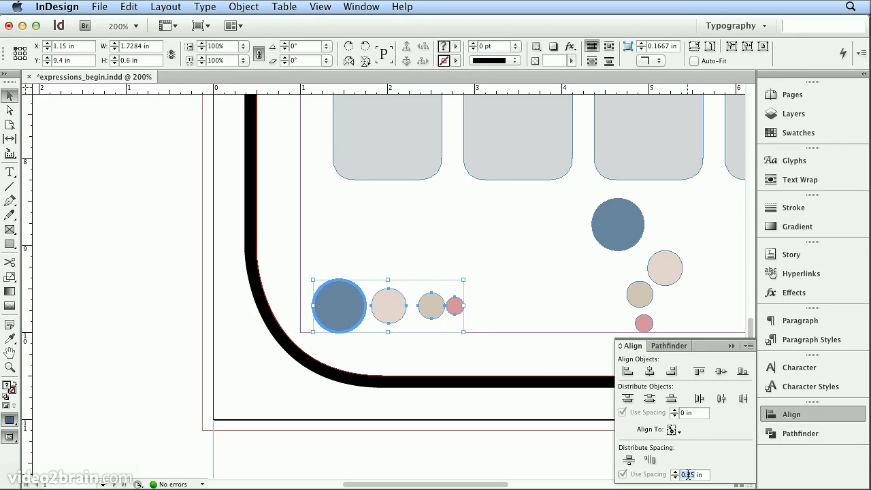
click(656, 463)
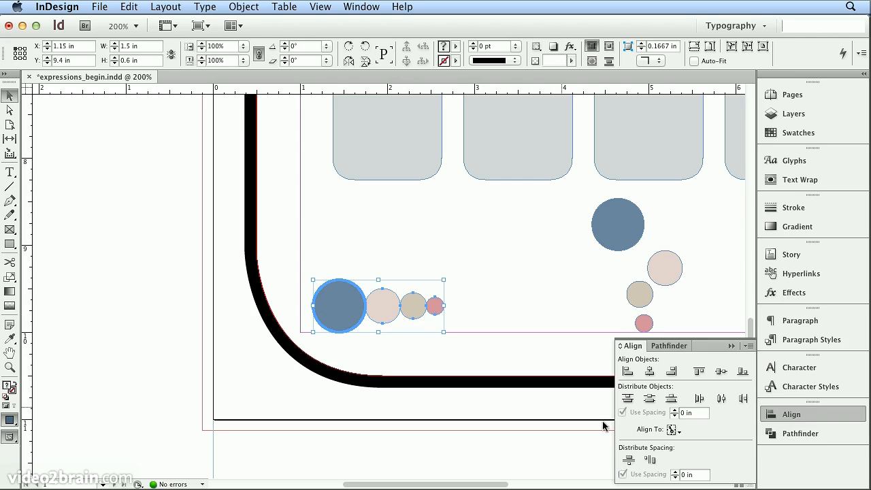
Redistribute the four lower-left circles horizontally with -0.1 in spacing so that they overlap, keeping the large blue circle as key object
click(701, 475)
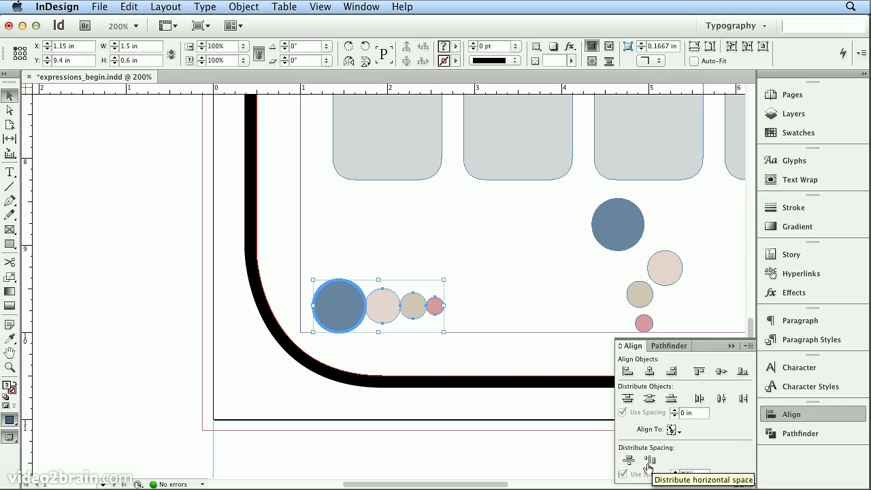
text(-0.1 in)
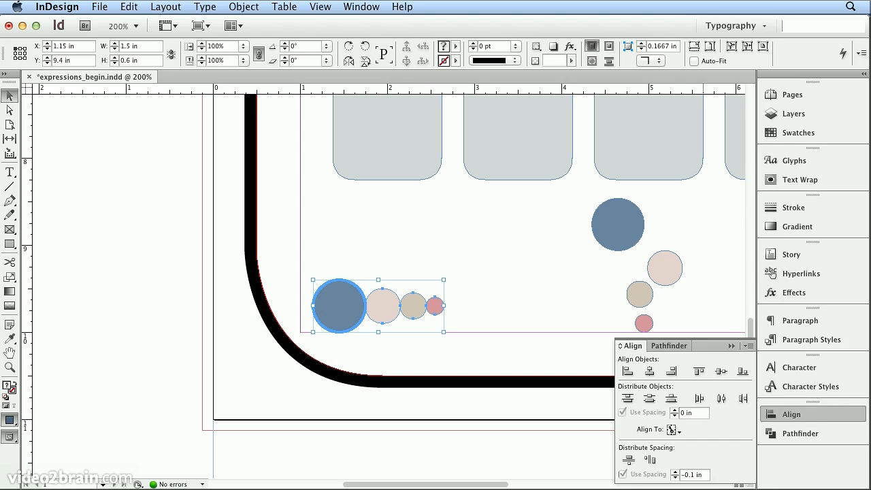
click(651, 460)
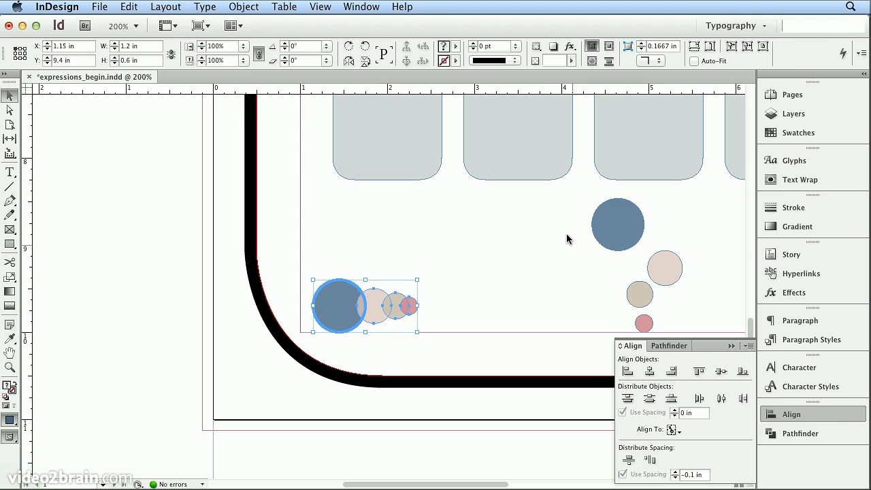
Using the small red circle as key object, align the other four circles' horizontal centers and distribute them vertically with -0.1 in spacing
drag(565, 224, 662, 321)
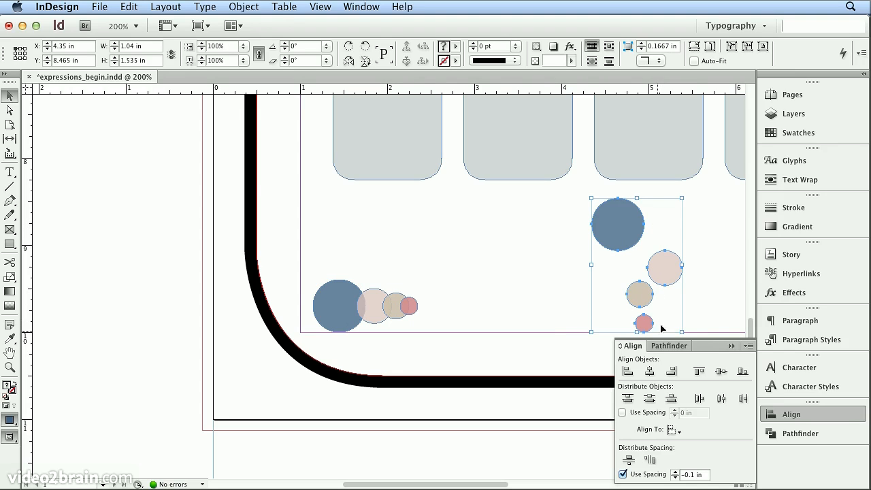
click(644, 324)
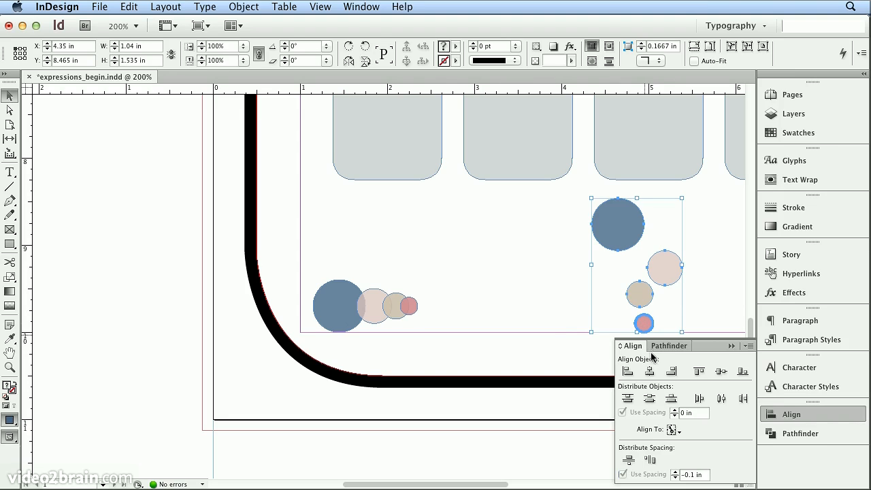
click(651, 371)
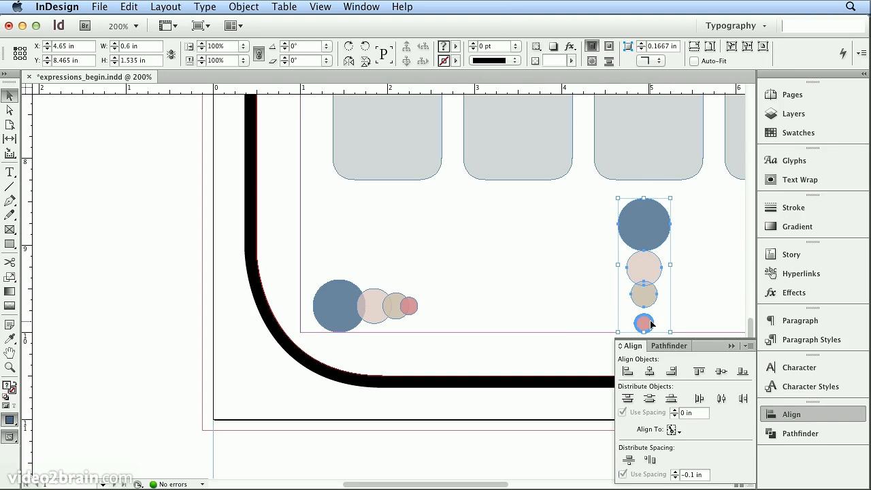
click(630, 461)
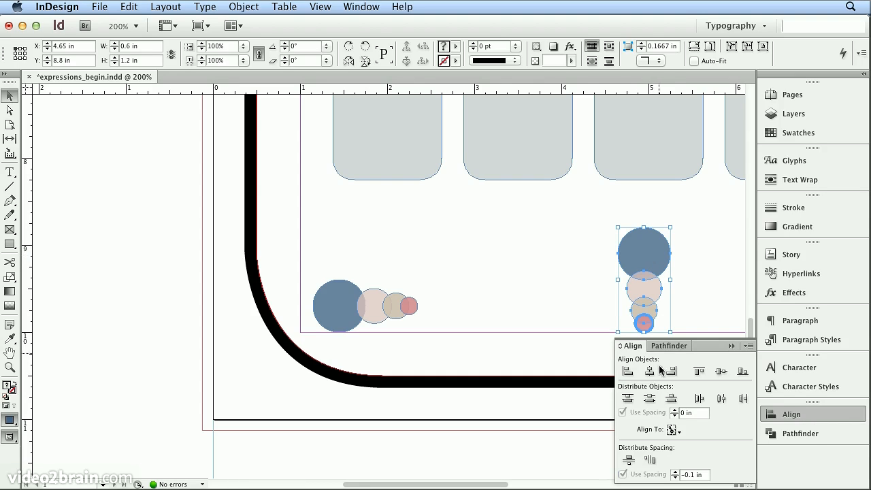
Try to align the vertical centers of the four stacked circles to the small red one, and undo it
click(722, 372)
click(680, 307)
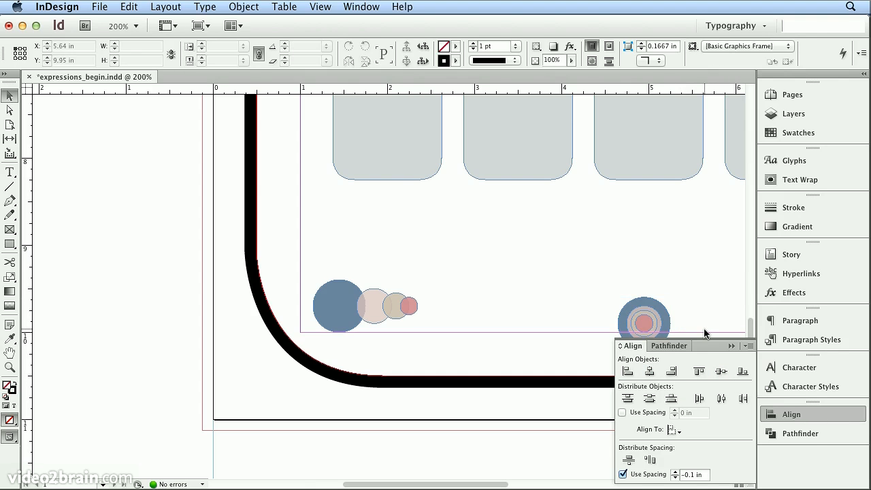
click(129, 7)
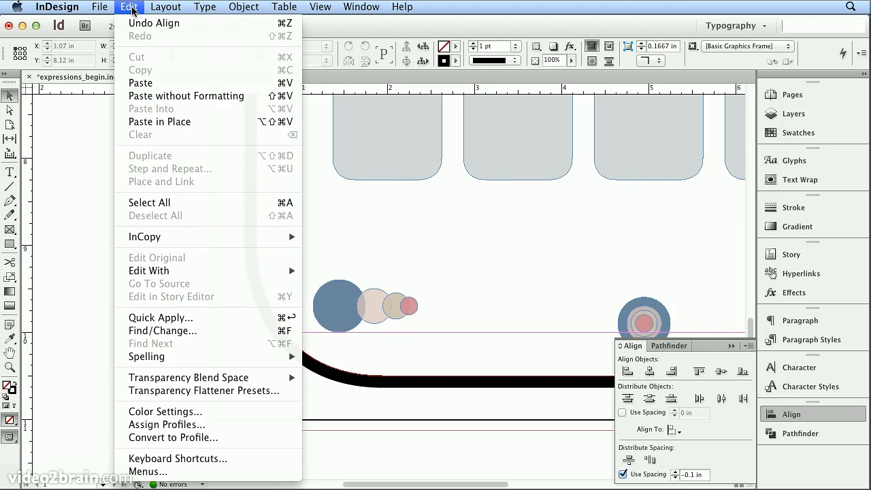
click(132, 23)
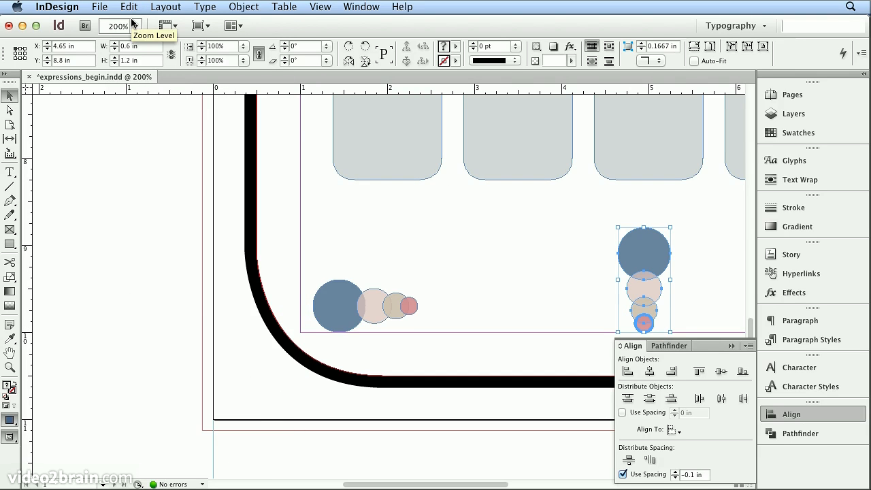
Fit the whole poster page in the window and deselect the stacked circles
click(674, 431)
click(676, 434)
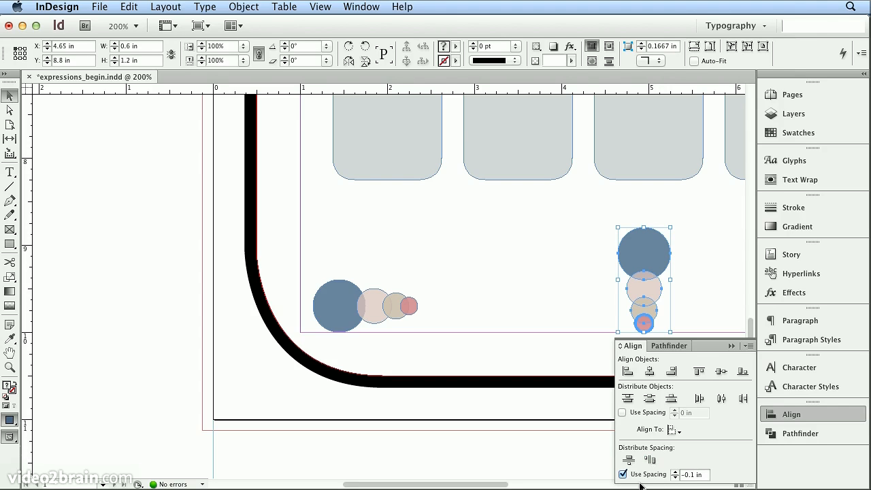
click(320, 6)
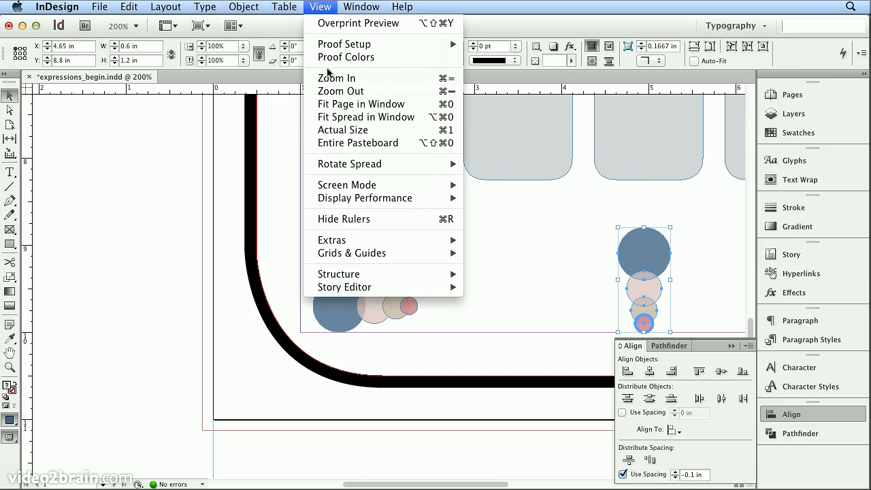
click(335, 104)
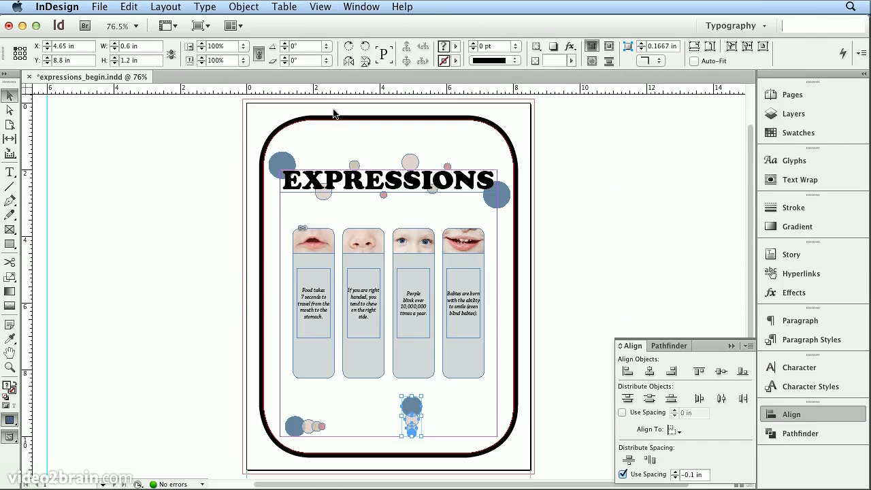
click(249, 266)
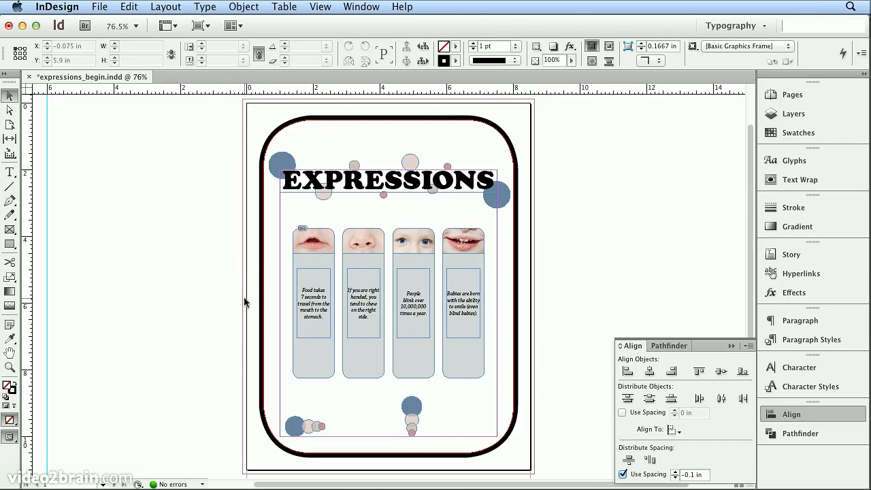